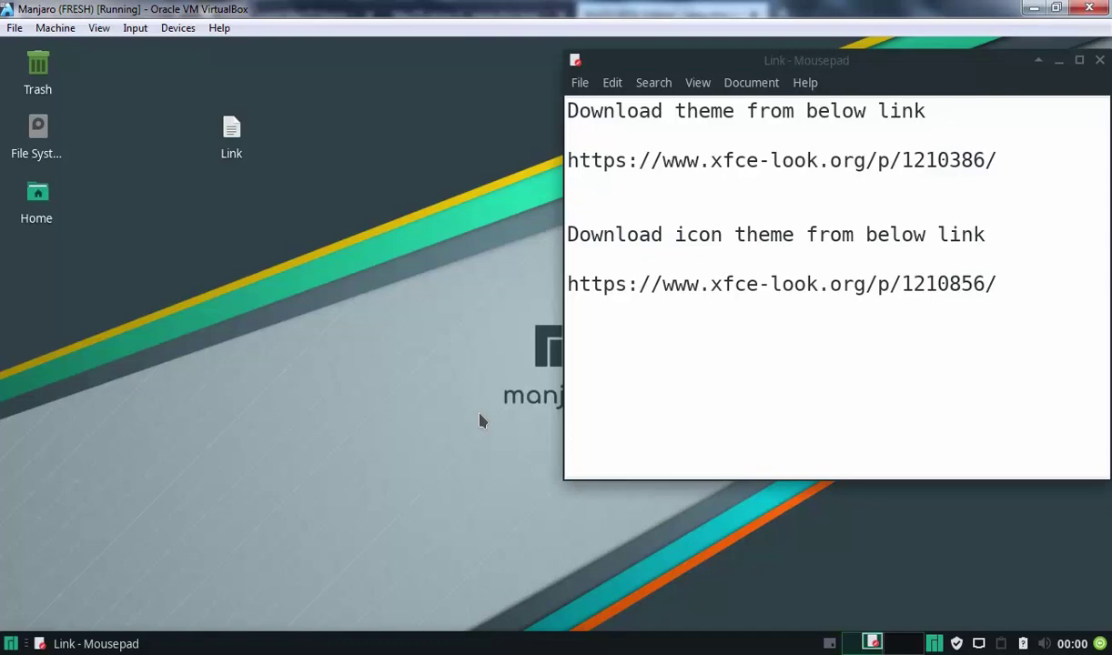
# - Launch the web browser from the applications menu and bring the Mousepad link notes to the front
pyautogui.click(11, 643)
pyautogui.click(76, 364)
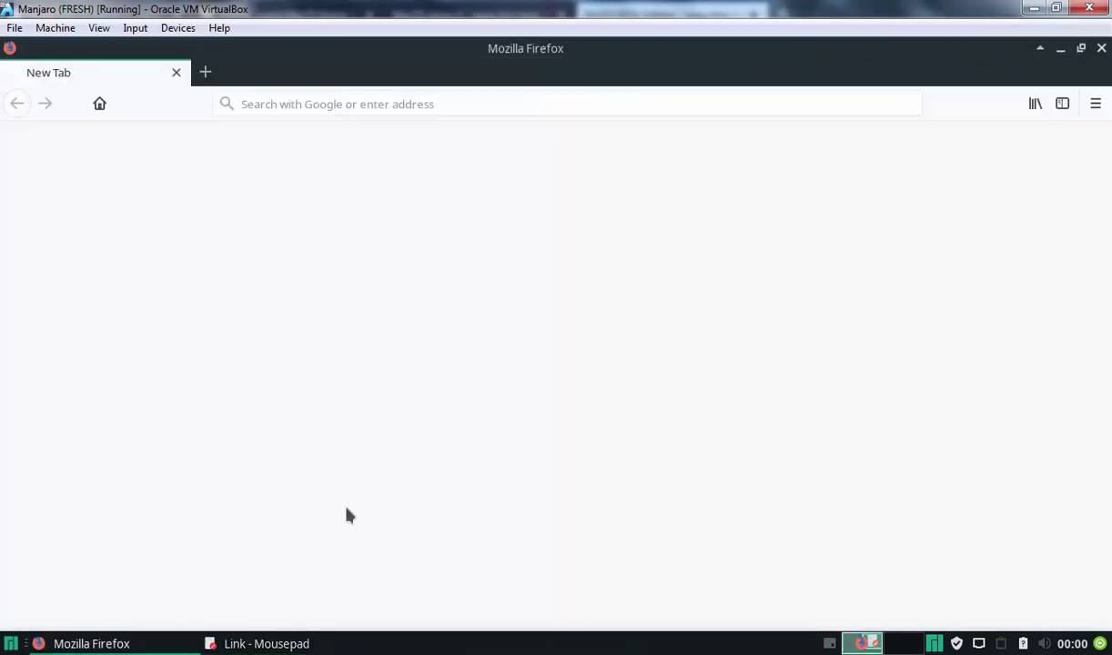
pyautogui.click(266, 643)
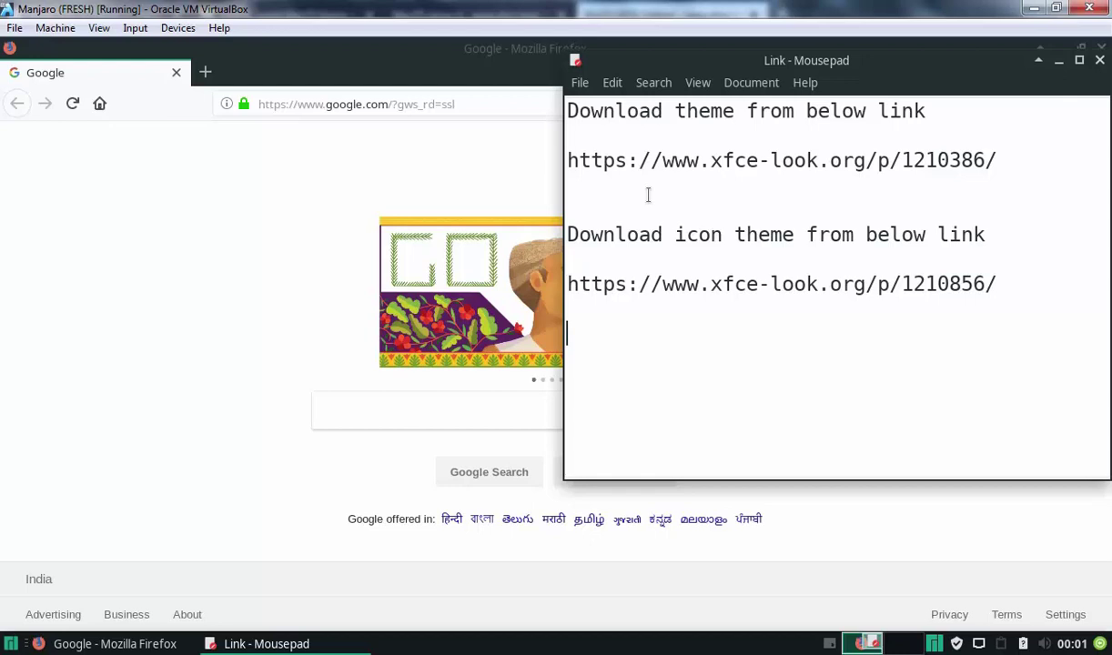
# - Copy the theme's xfce-look link from the notes and load it in a new Firefox tab
pyautogui.moveTo(1026, 156); pyautogui.dragTo(566, 162)
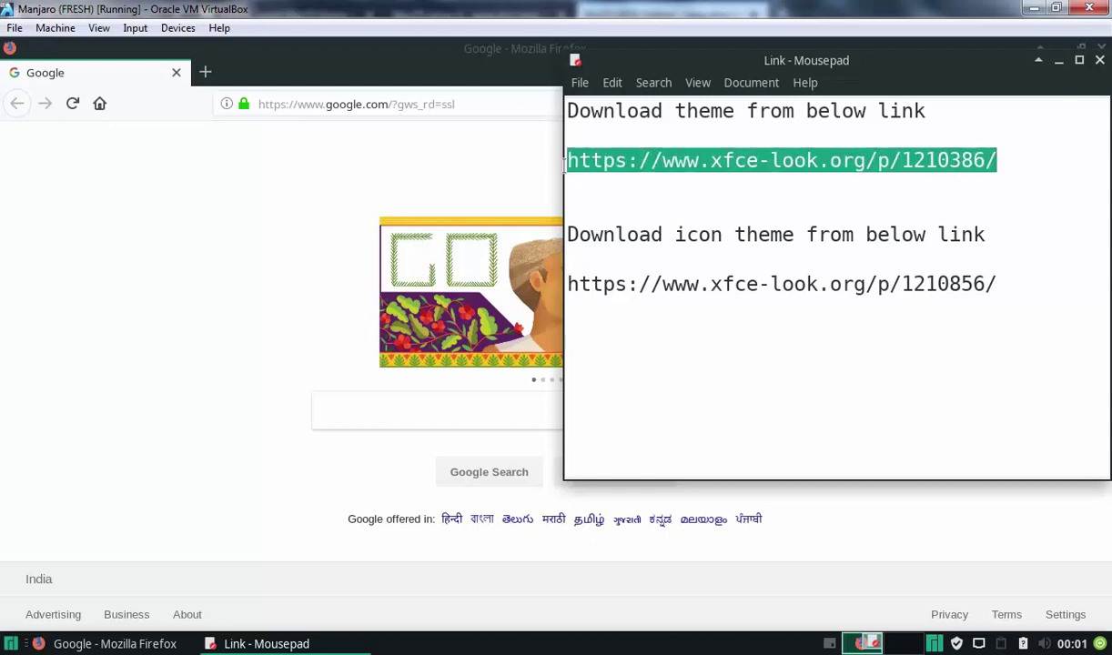
pyautogui.rightClick(609, 171)
pyautogui.click(646, 255)
pyautogui.click(205, 72)
pyautogui.rightClick(320, 107)
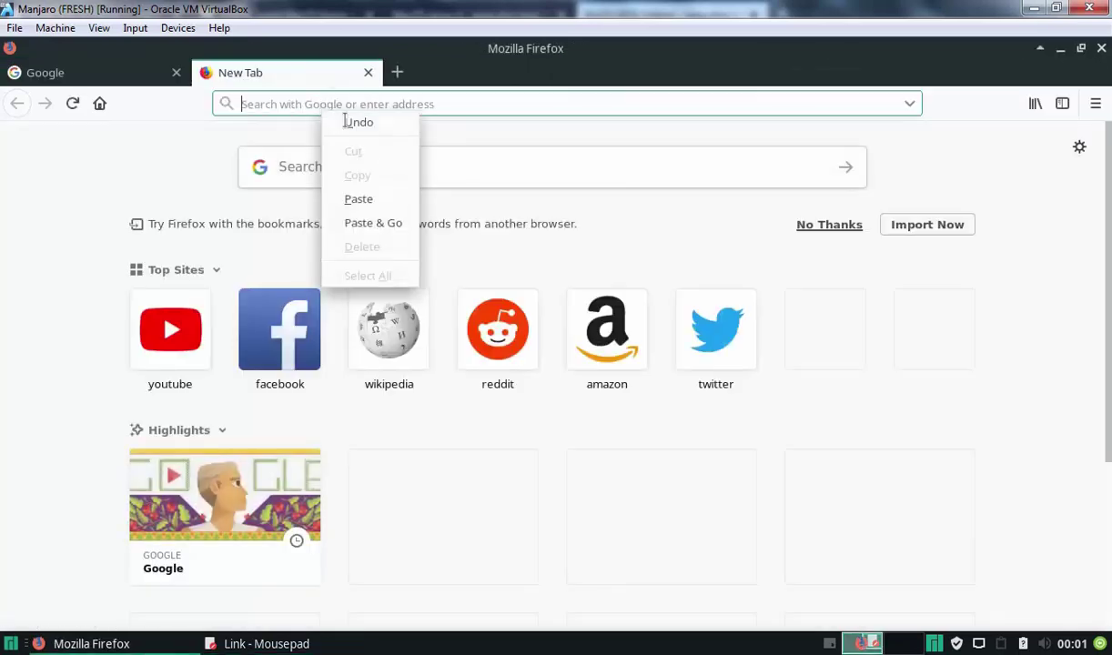
pyautogui.click(383, 227)
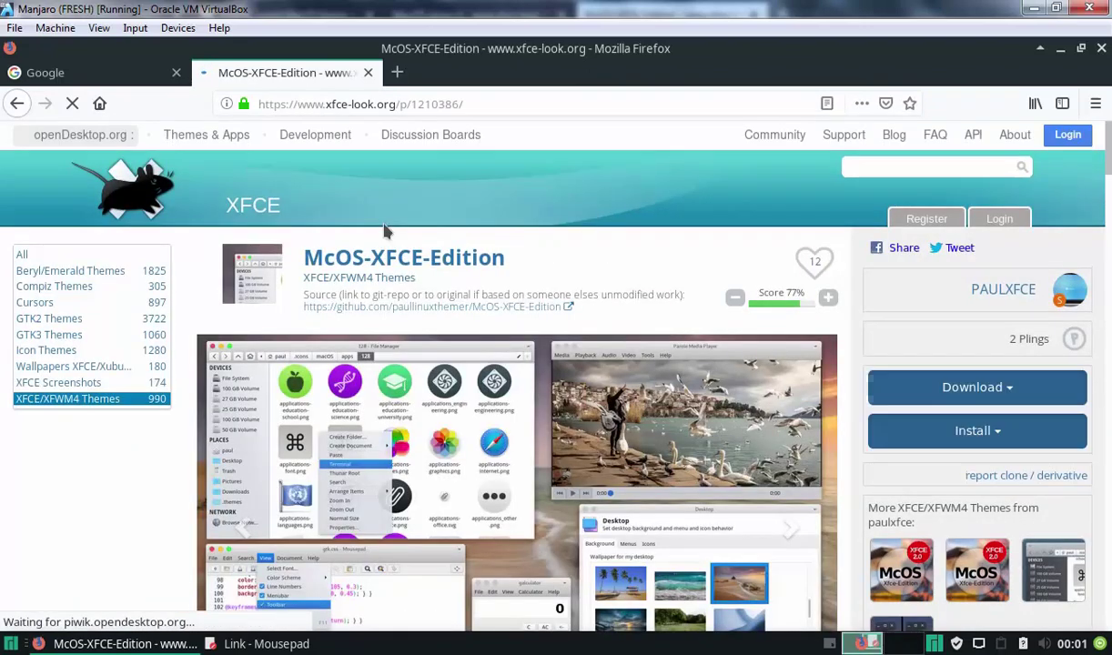
# - Download and save McOS-XFCE-Edition-II-1.tar.xz from the page's Files list, then return to the notes
pyautogui.scroll(-2, 405, 239)
pyautogui.scroll(-6, 414, 261)
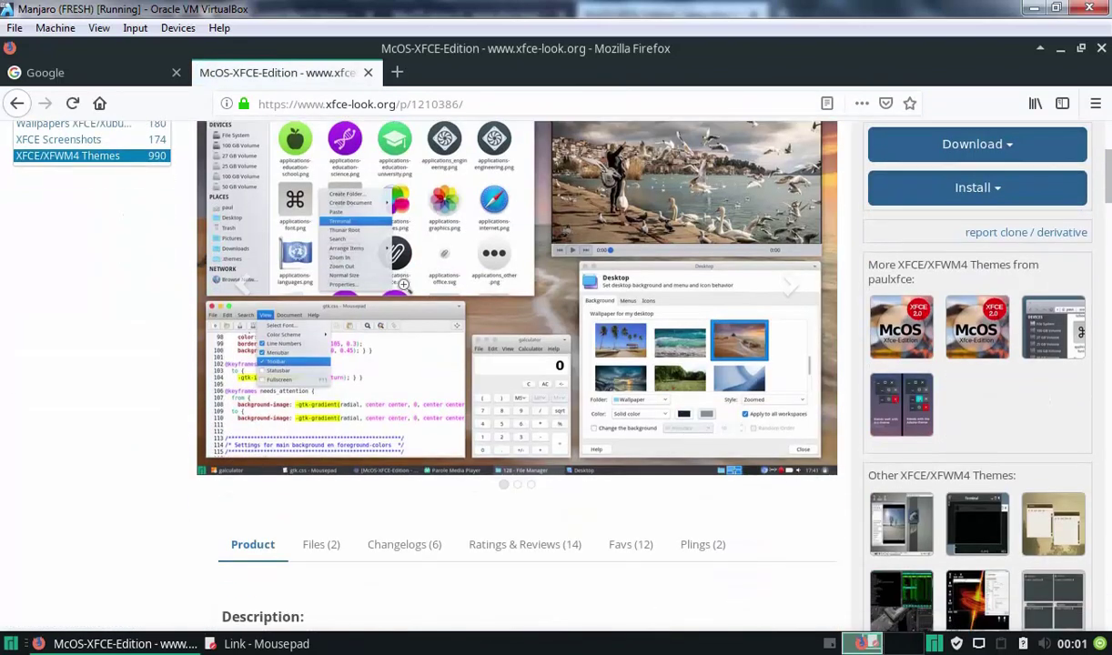
pyautogui.click(318, 447)
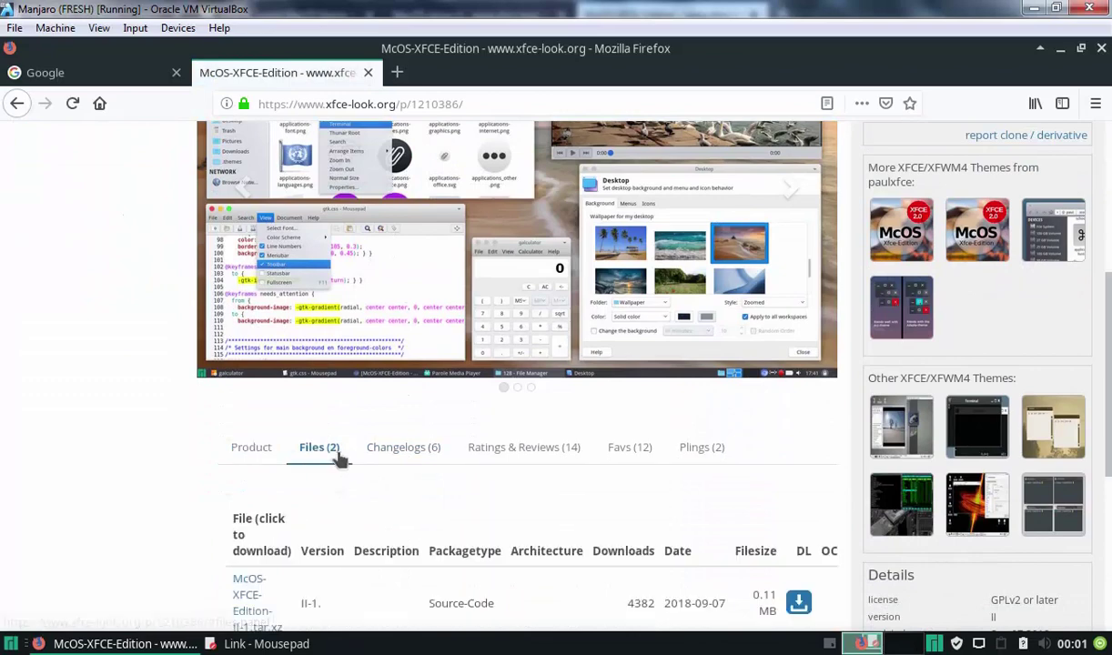
pyautogui.scroll(-3, 337, 455)
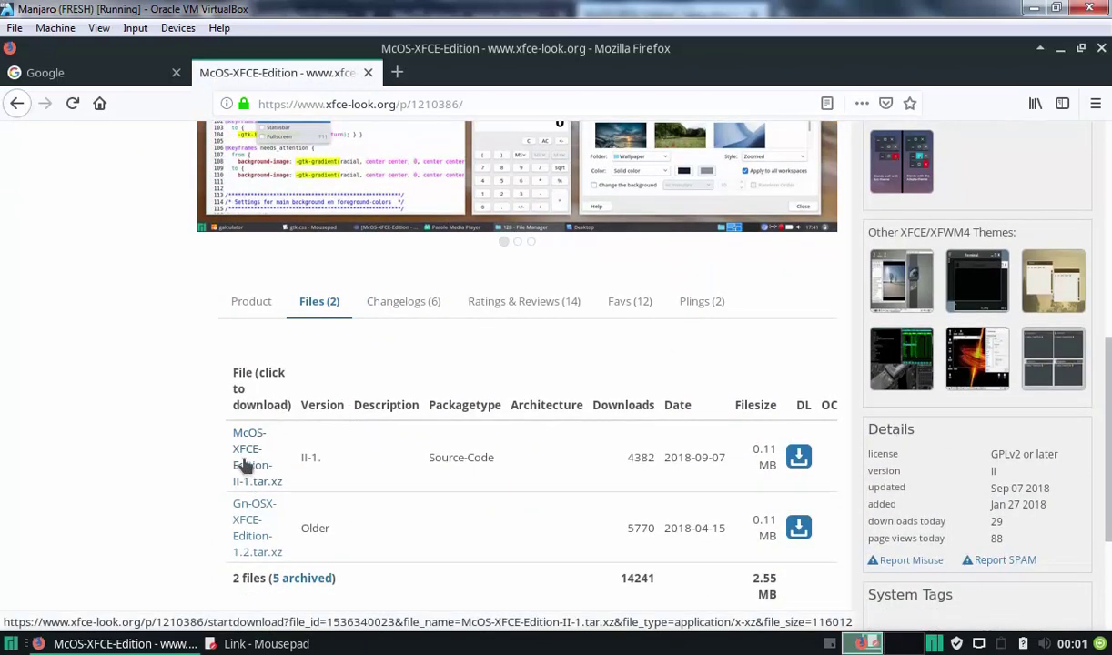
pyautogui.click(244, 466)
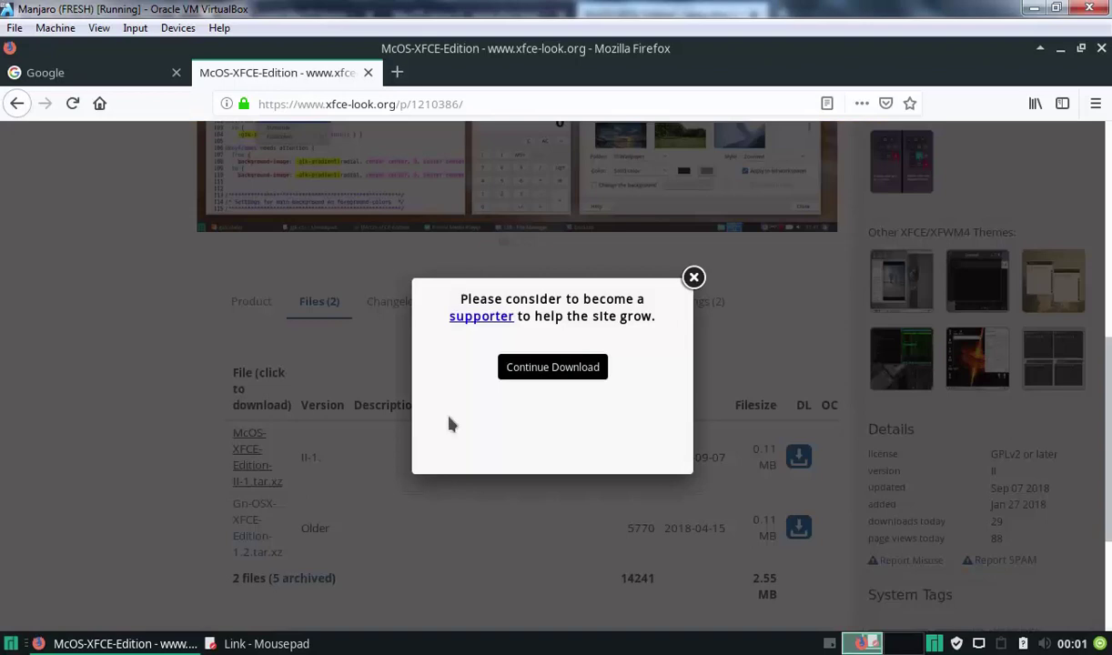
pyautogui.click(548, 368)
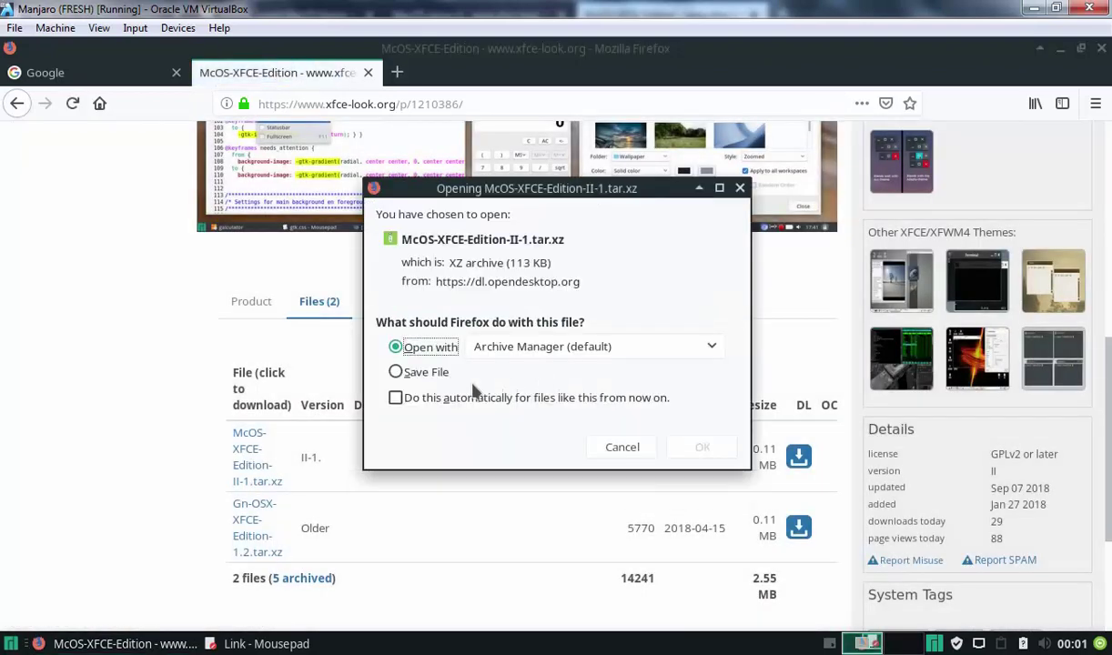
pyautogui.click(398, 373)
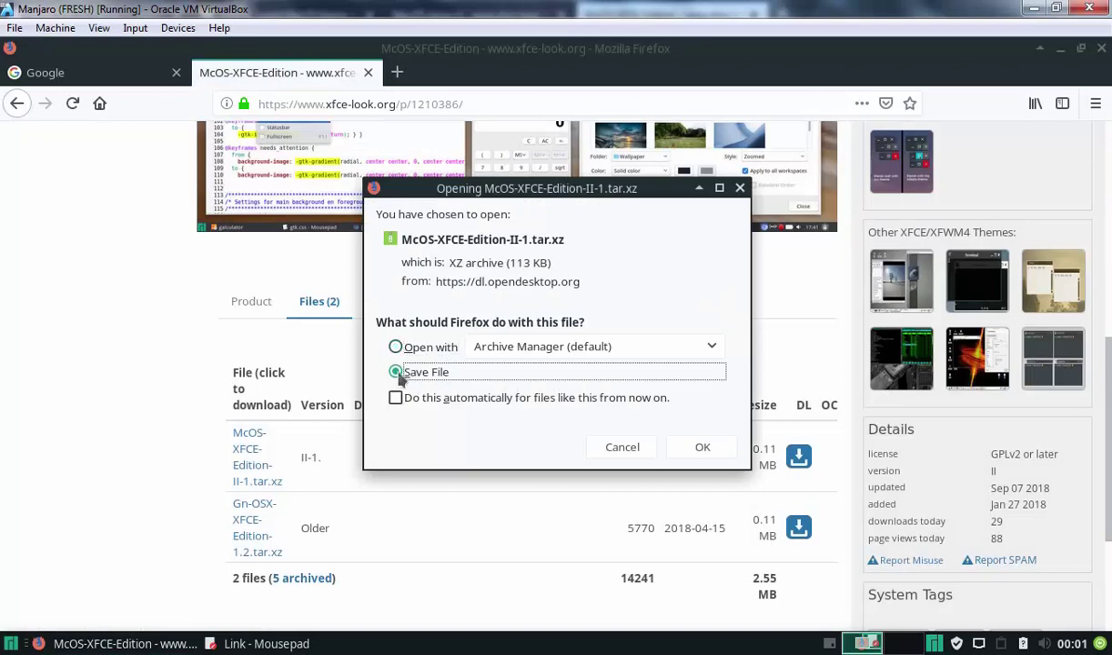
pyautogui.click(701, 448)
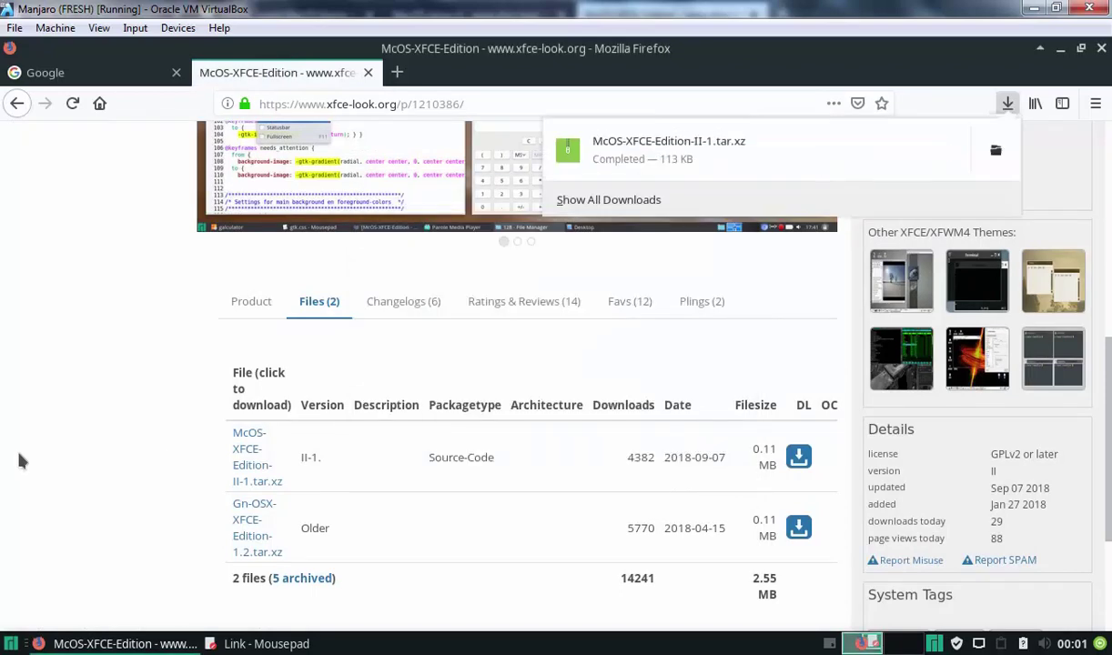
pyautogui.click(268, 644)
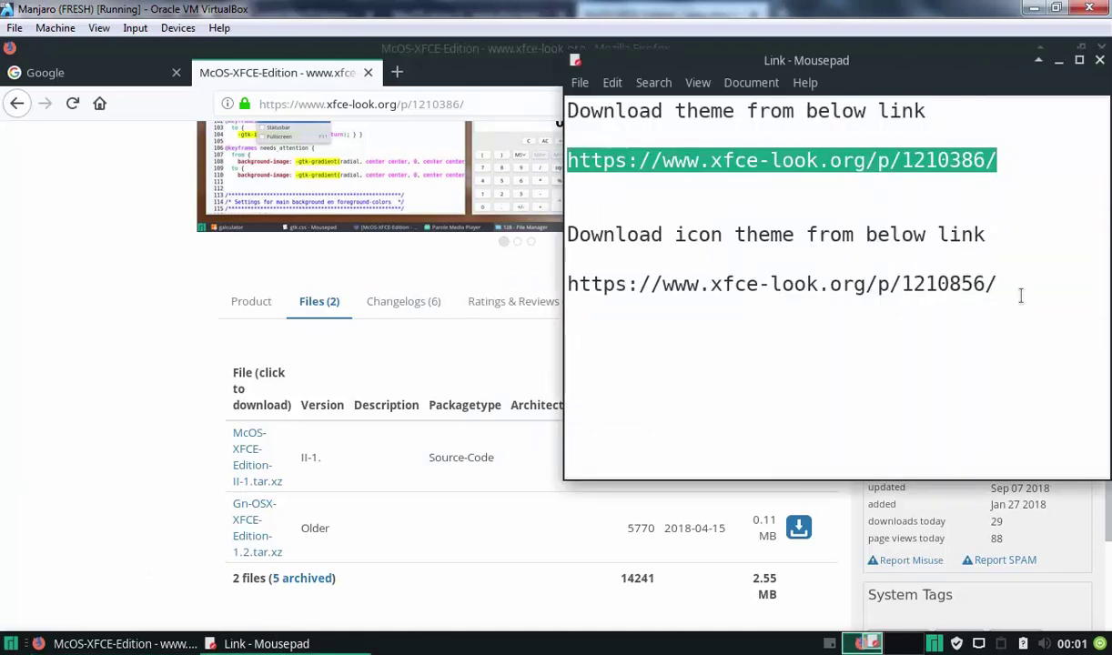
# - Copy the MacOS sierra ct icon theme link from the notes and paste it into a new tab
pyautogui.moveTo(1020, 293); pyautogui.dragTo(571, 283)
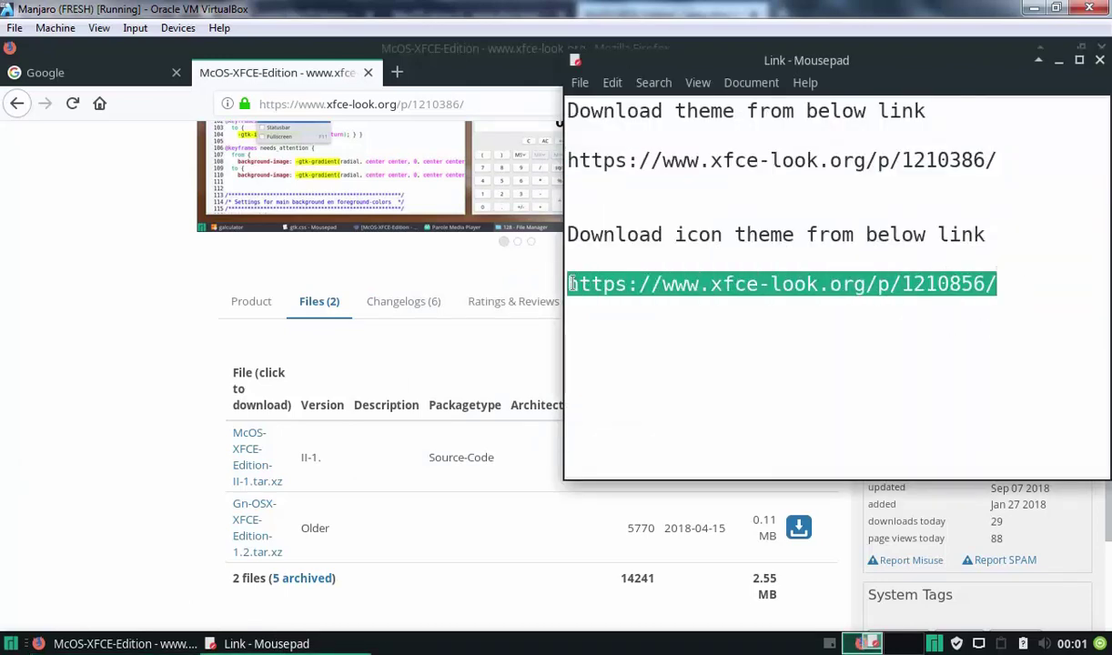
pyautogui.rightClick(571, 284)
pyautogui.click(600, 368)
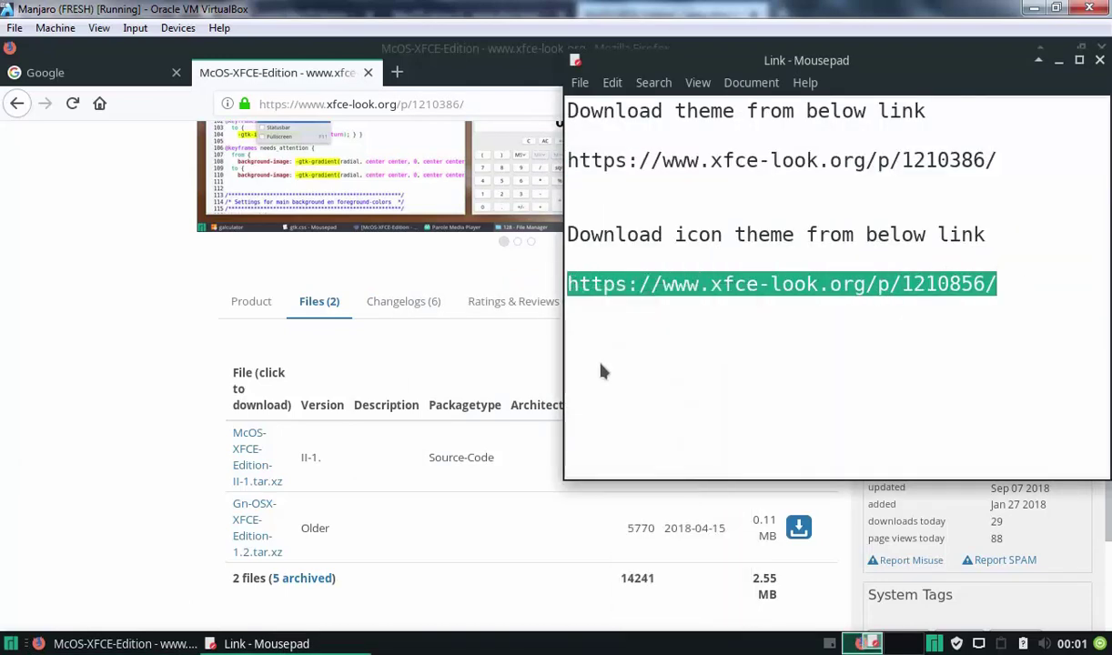
pyautogui.click(397, 73)
pyautogui.rightClick(413, 107)
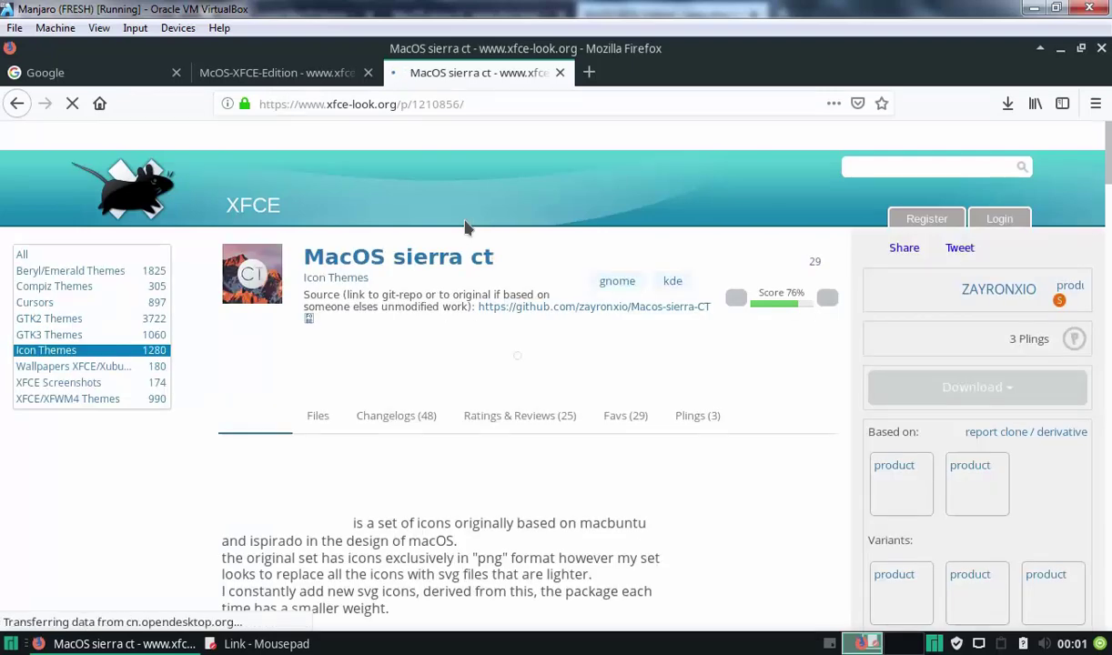
# - Download and save the light.tar.gz icon archive from the page's Files list
pyautogui.scroll(-7, 465, 273)
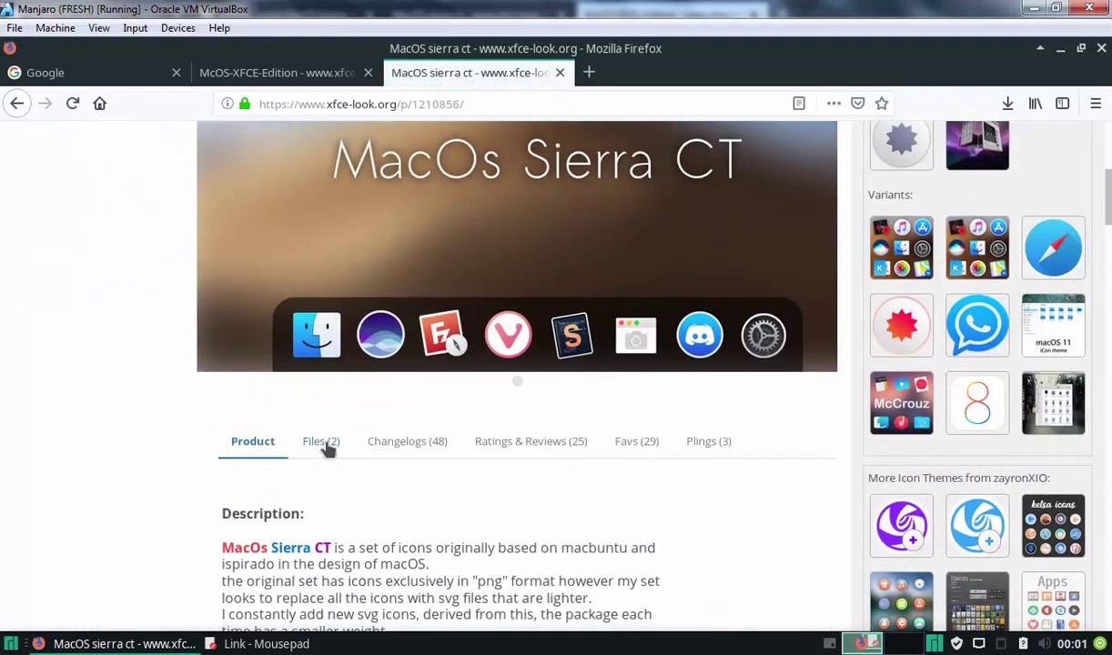
pyautogui.click(320, 440)
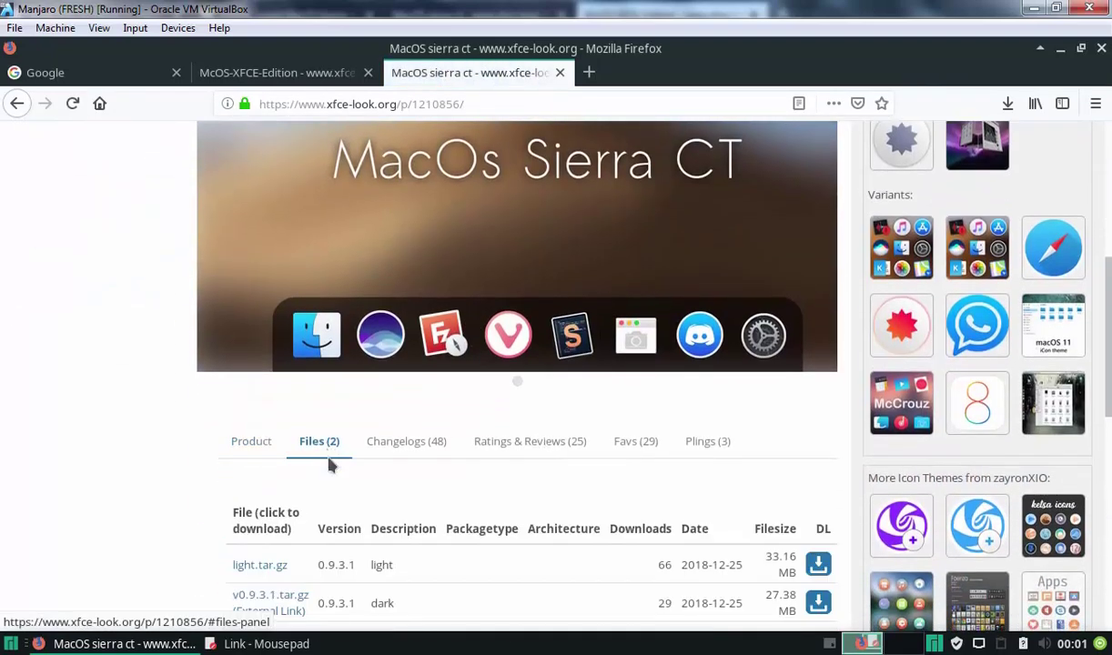
pyautogui.scroll(-3, 364, 468)
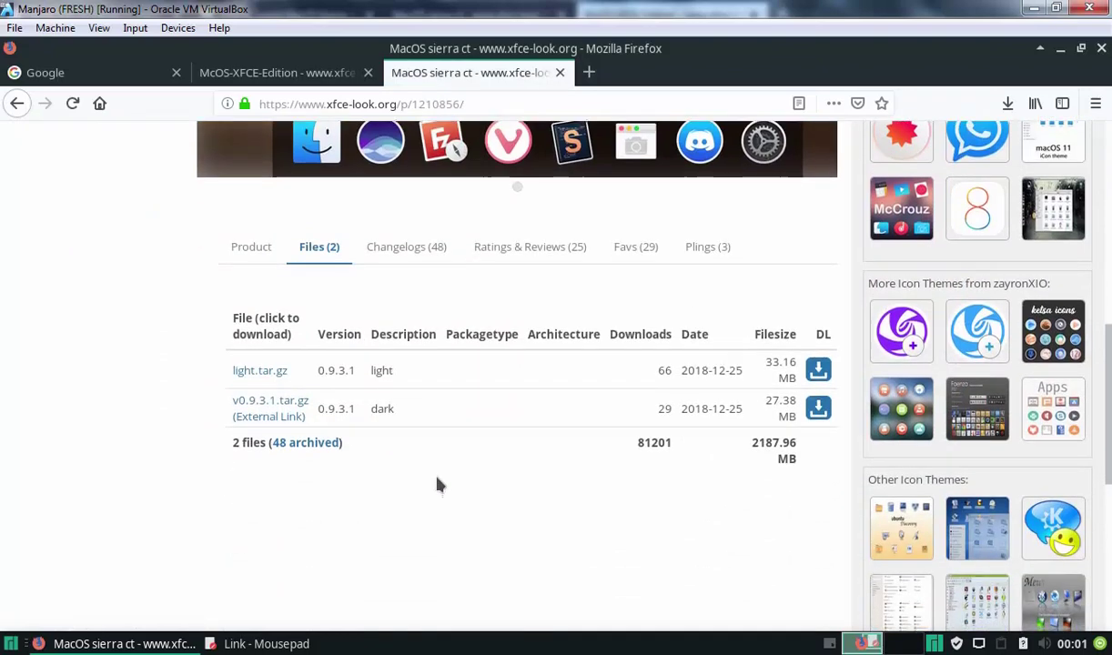
pyautogui.click(257, 375)
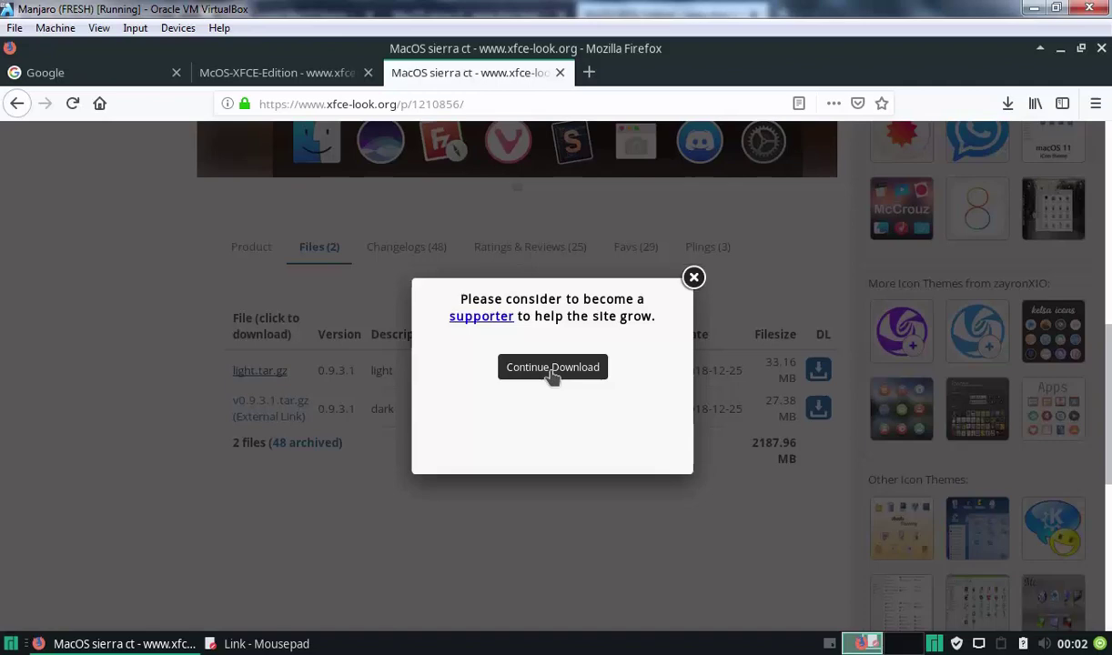
pyautogui.click(552, 368)
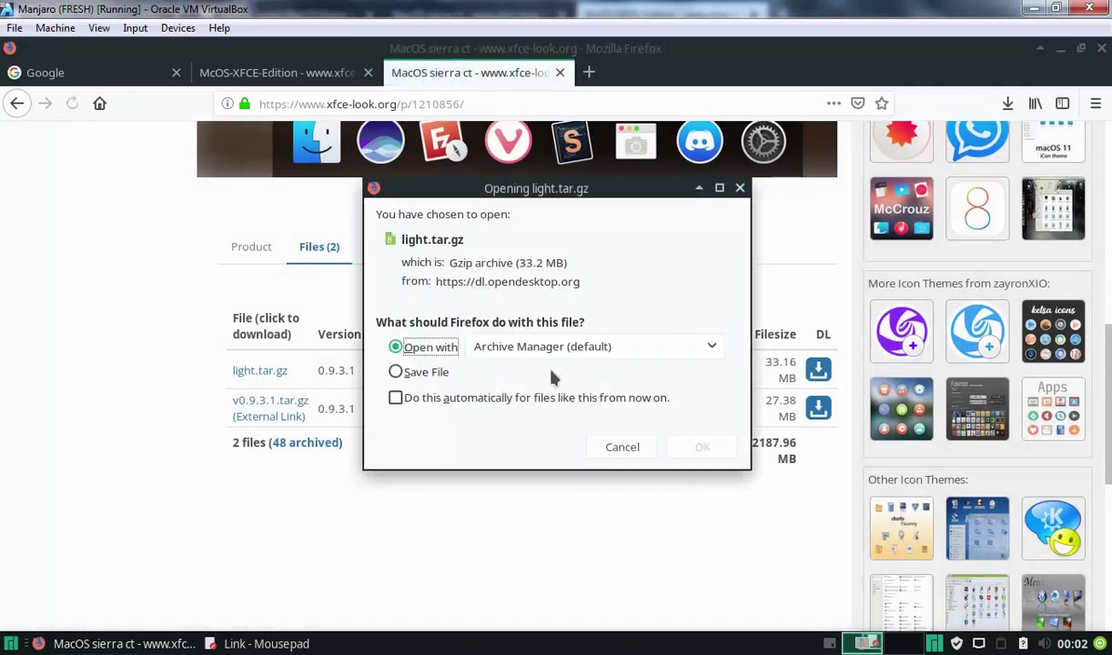
pyautogui.click(397, 373)
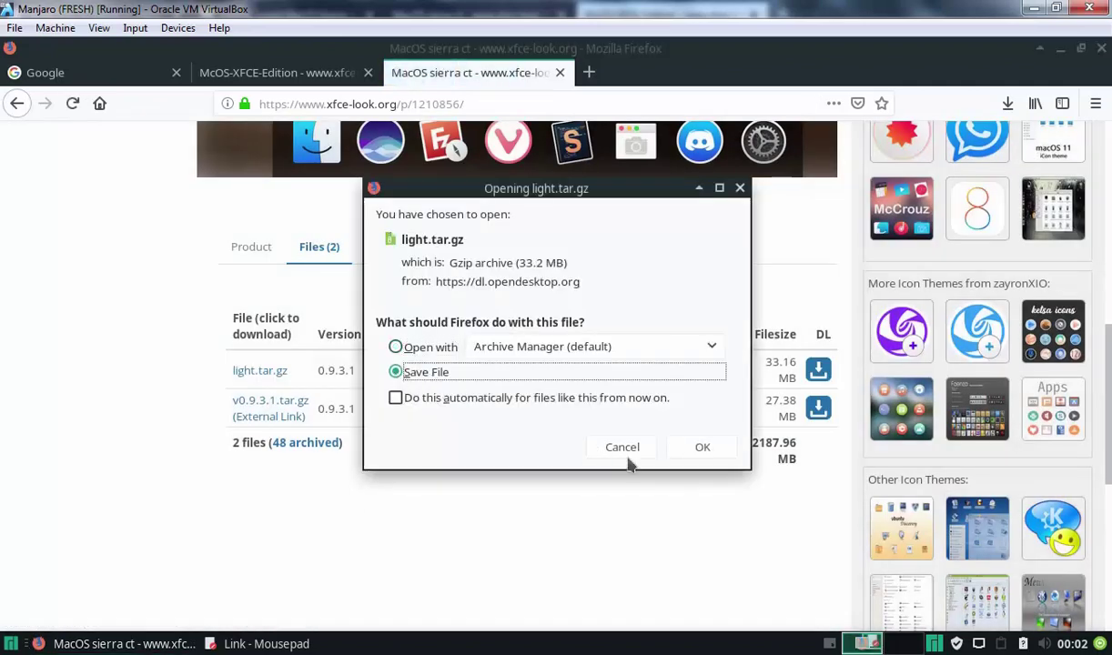
pyautogui.click(703, 449)
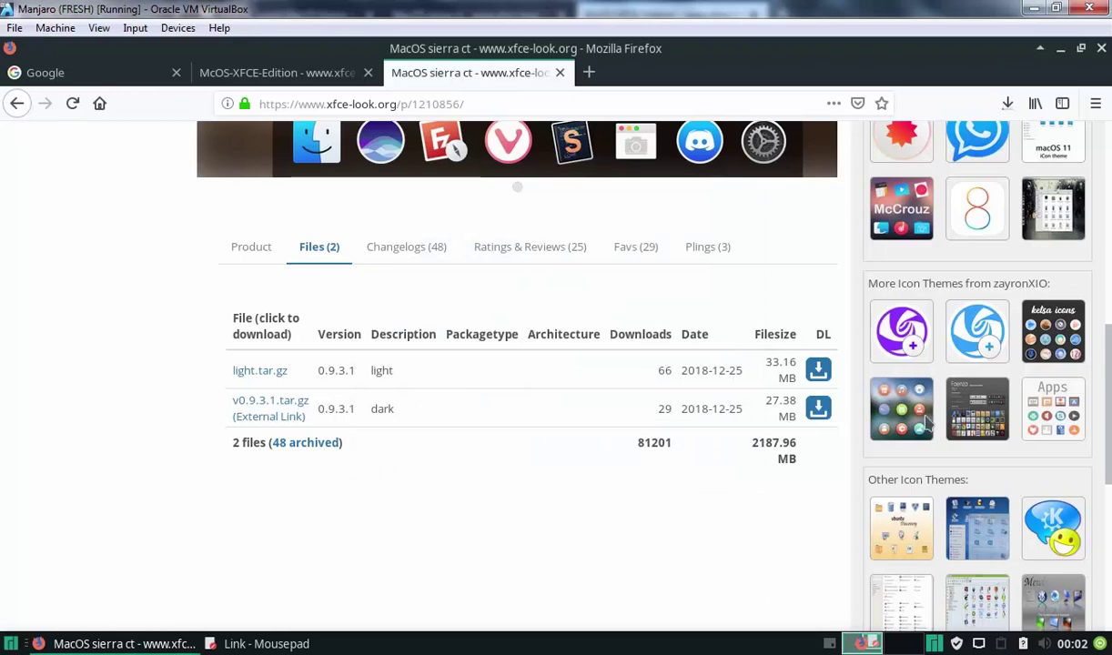
# - Review both finished downloads in the Firefox Library, then close the Library window
pyautogui.click(1008, 102)
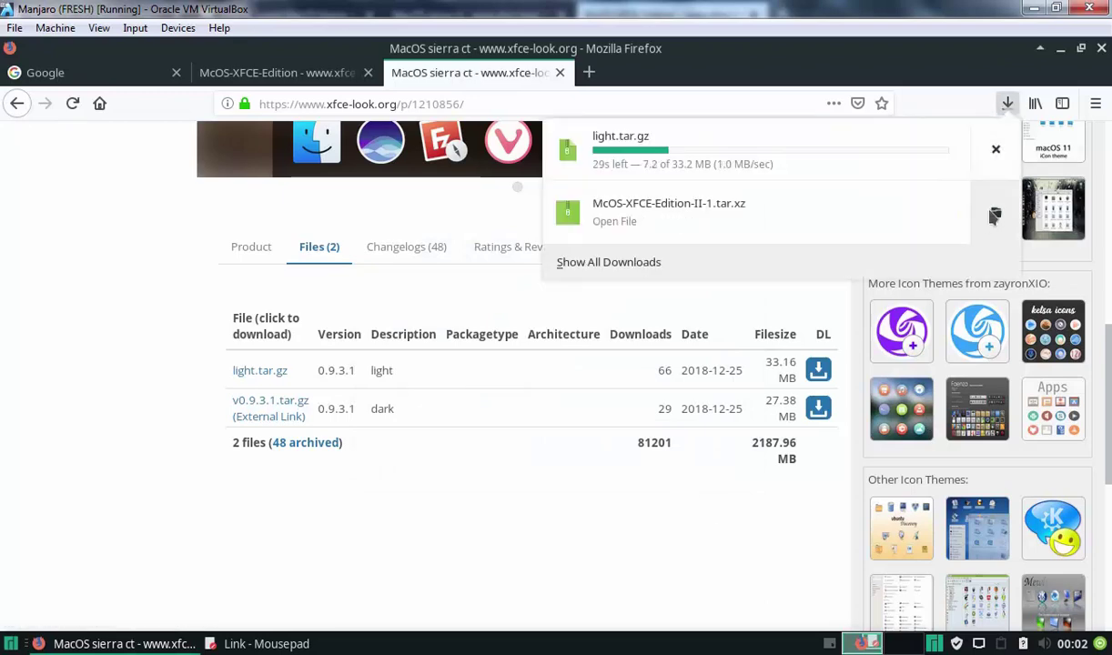
pyautogui.click(589, 263)
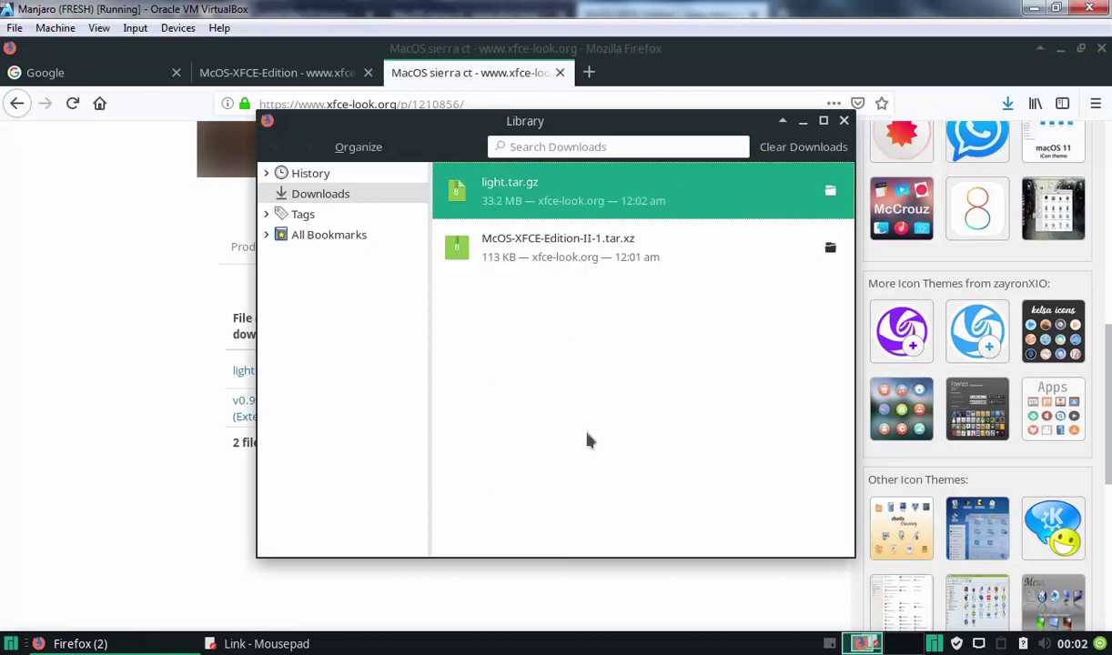
pyautogui.click(843, 120)
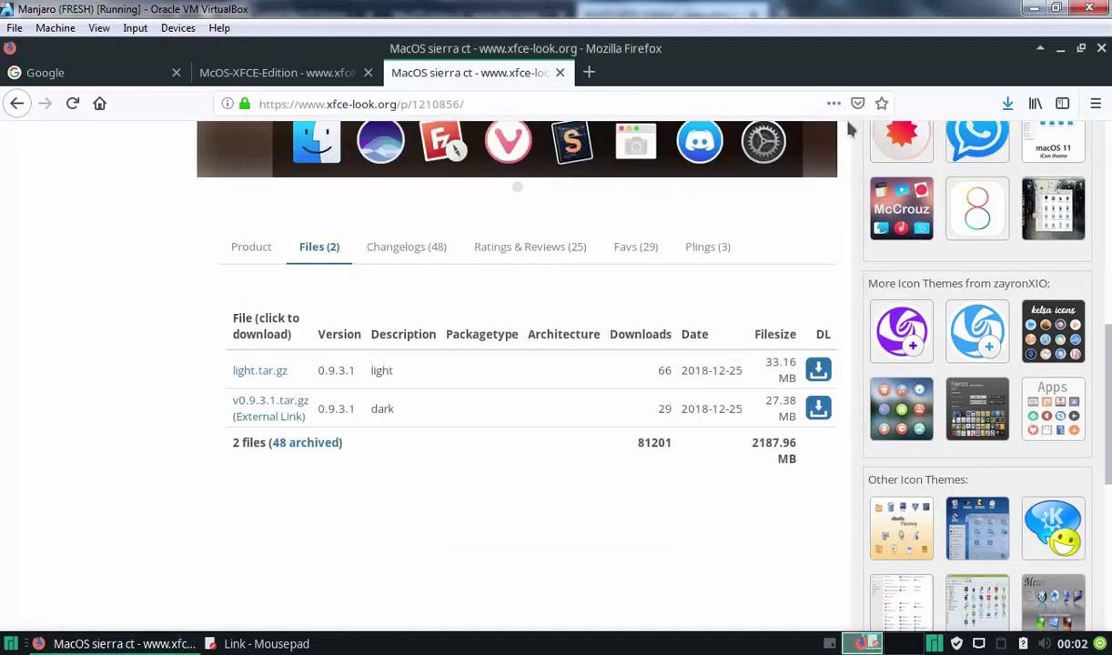
# - Close Firefox along with all its open tabs
pyautogui.click(1102, 49)
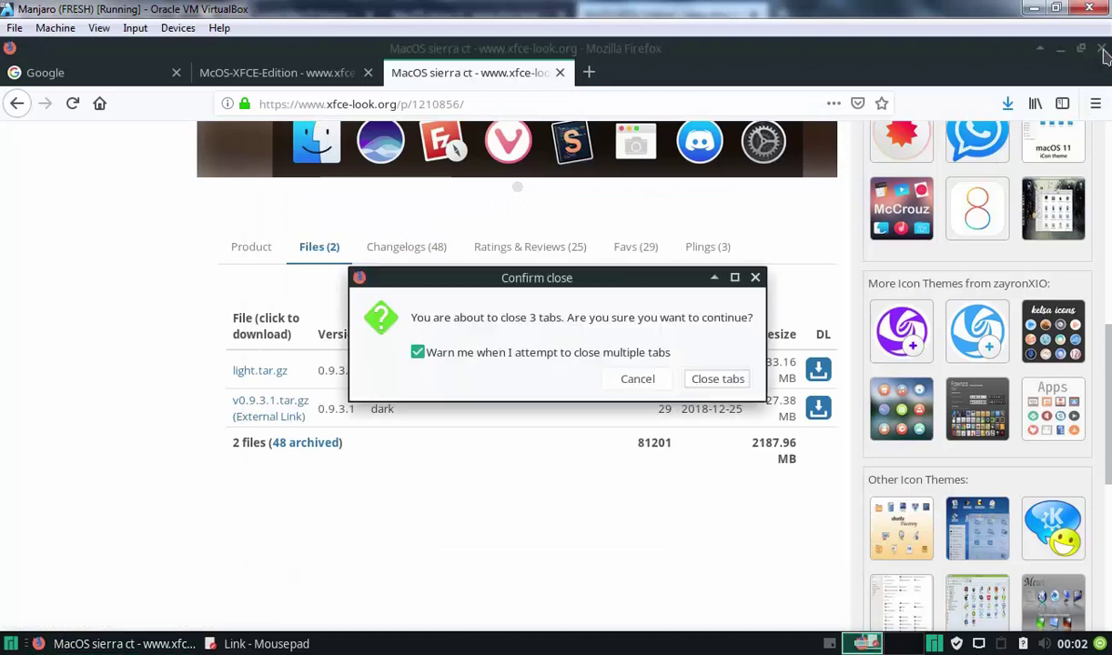
pyautogui.click(712, 380)
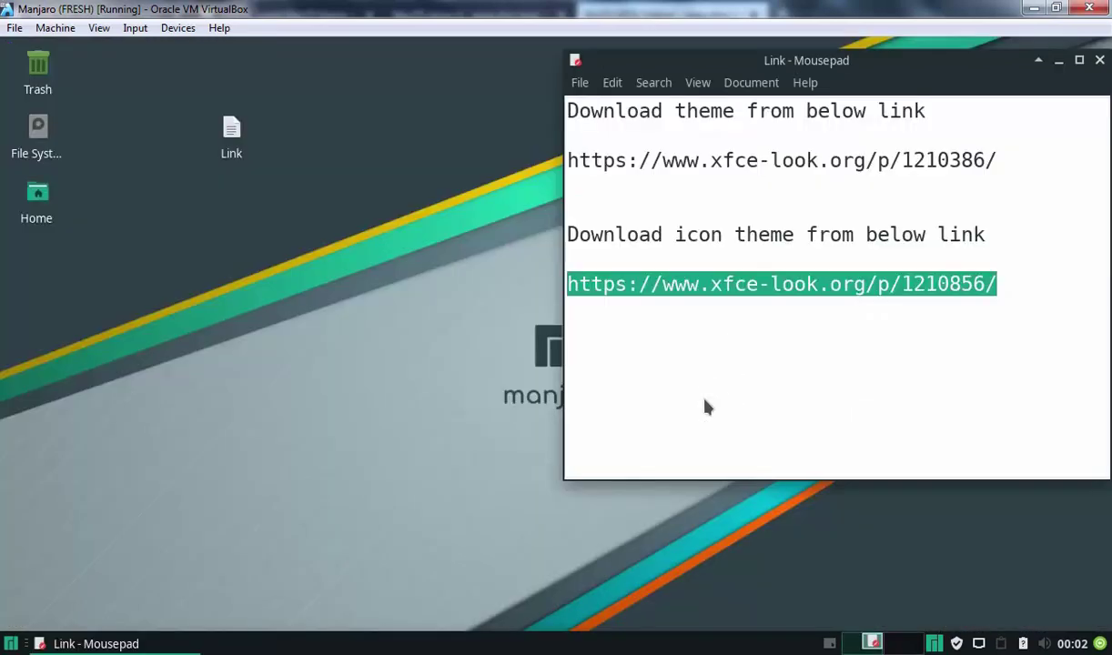
pyautogui.click(221, 330)
# - Start Thunar Root from the desktop context menu and authorize it with the password
pyautogui.rightClick(193, 241)
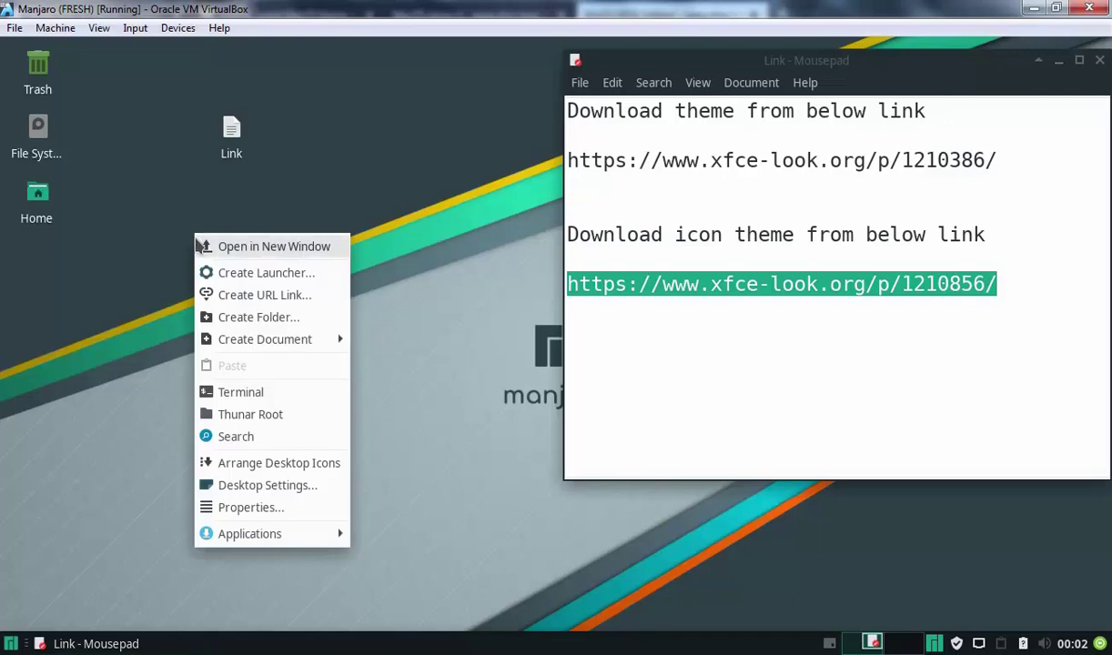
pyautogui.click(259, 419)
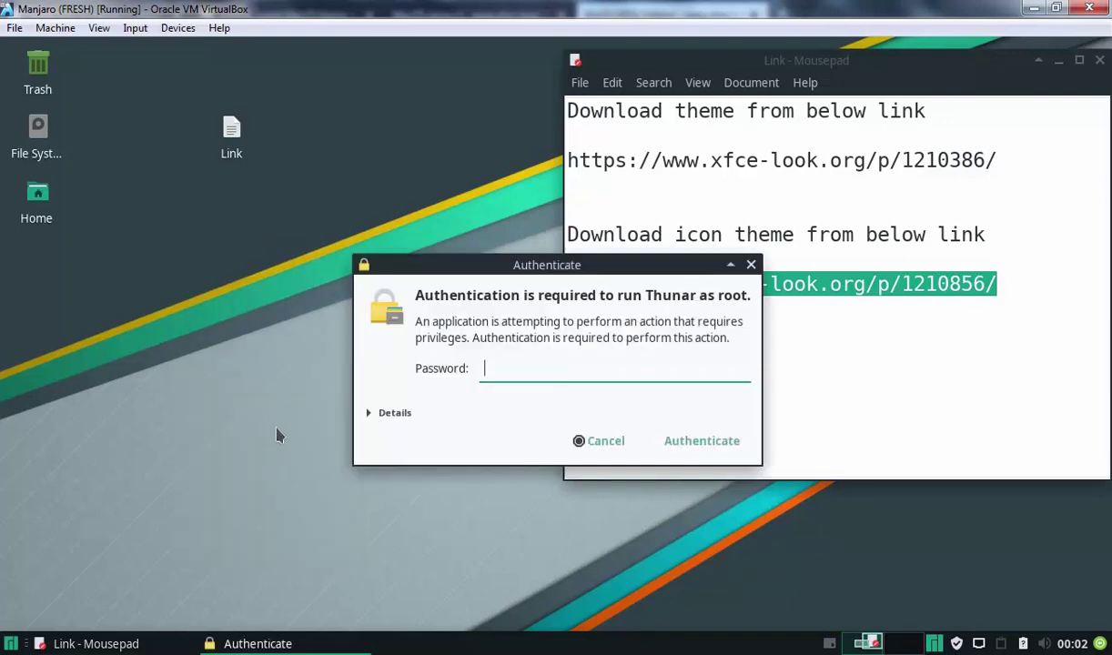
pyautogui.press('Return')
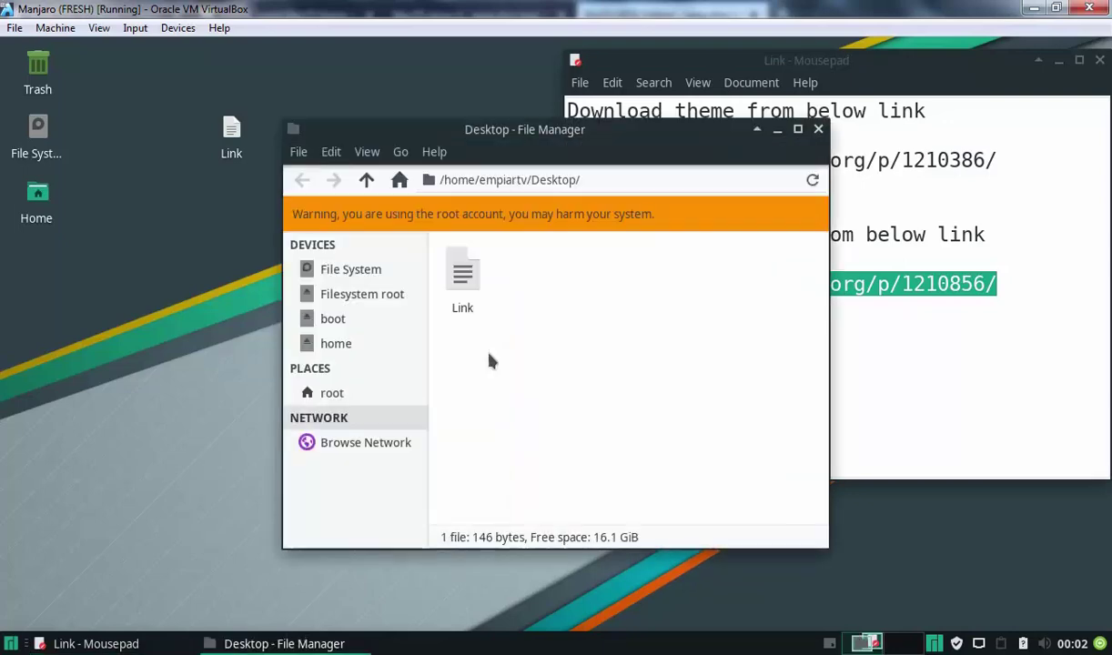
# - Open the home folder and arrange it beside the root Thunar window
pyautogui.doubleClick(36, 196)
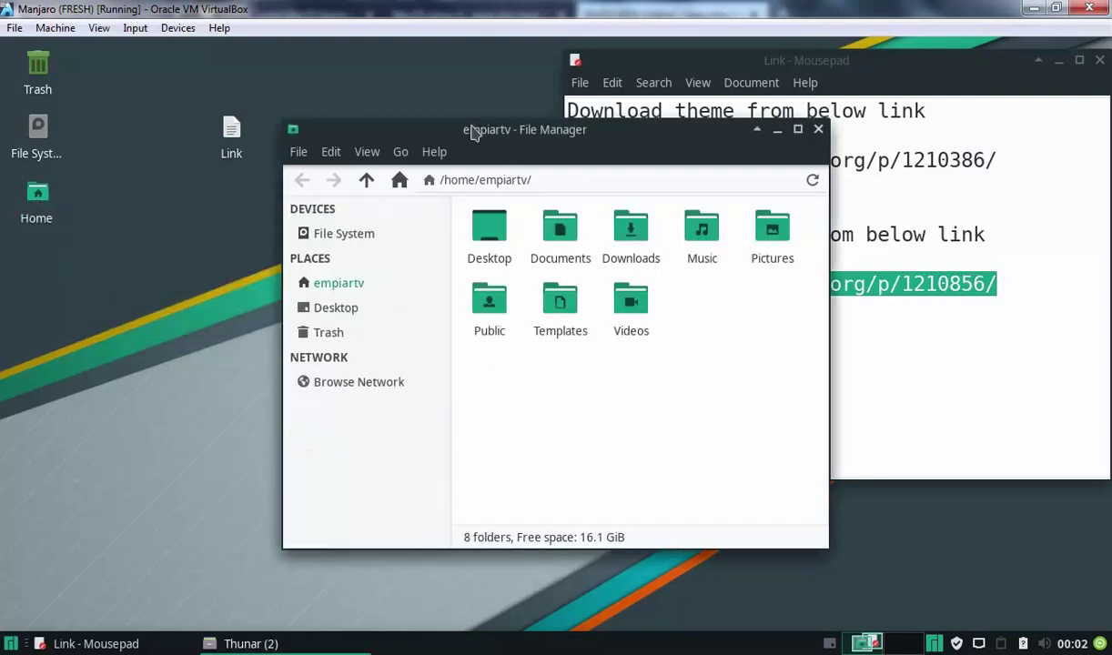
pyautogui.moveTo(450, 128); pyautogui.dragTo(772, 233)
pyautogui.moveTo(424, 134); pyautogui.dragTo(152, 70)
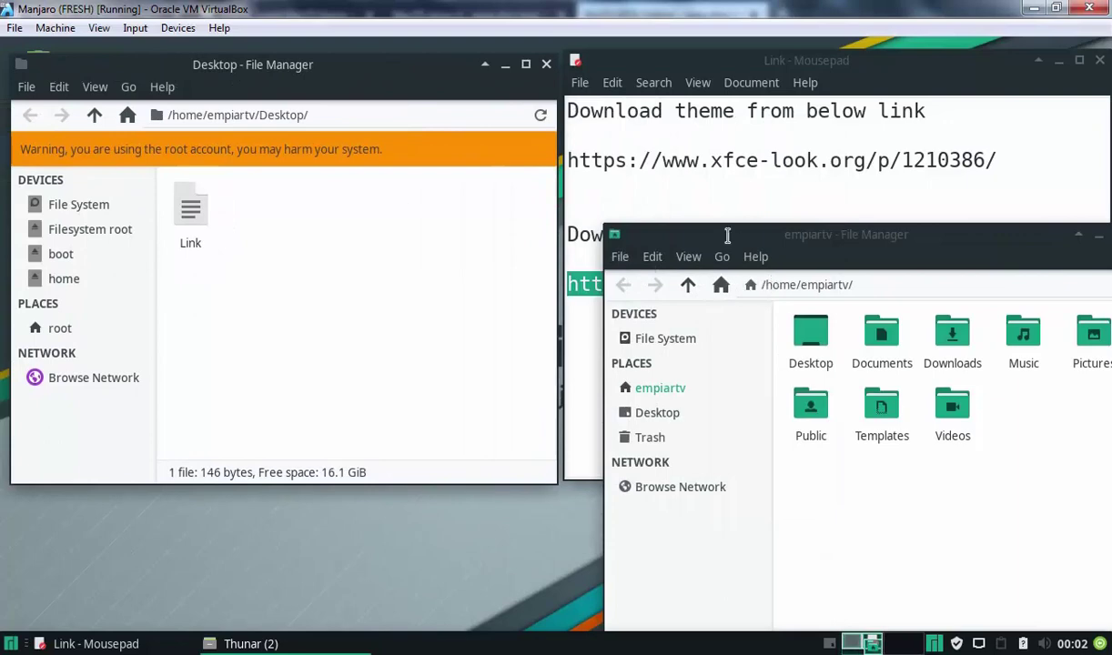
pyautogui.moveTo(727, 238); pyautogui.dragTo(668, 135)
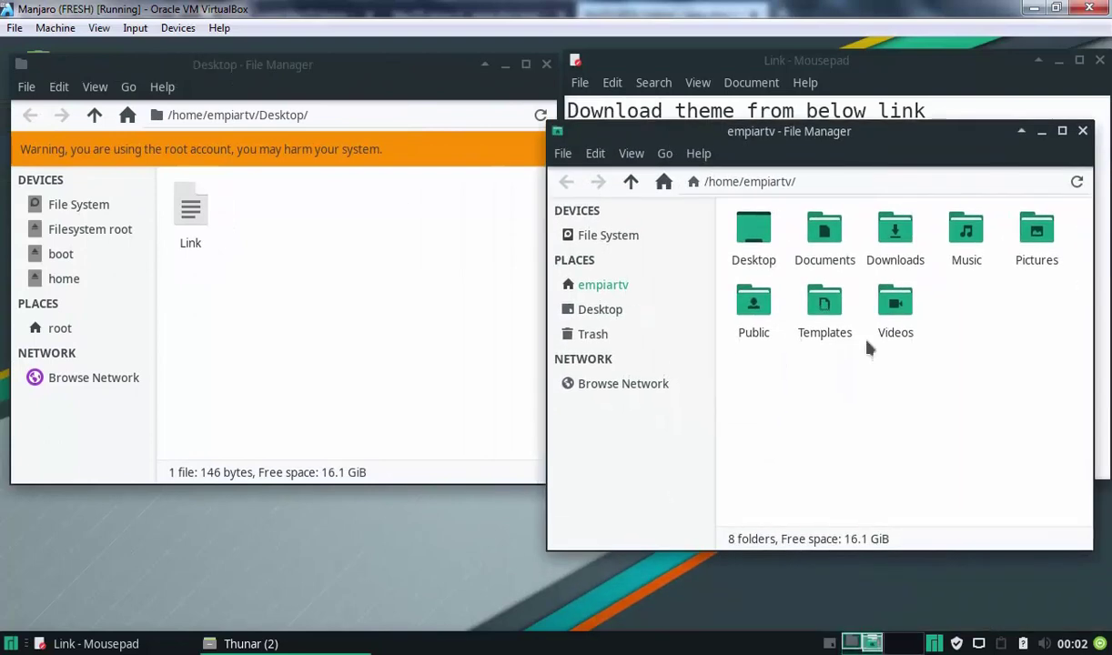
# - Extract McOS-XFCE-Edition-II-1.tar.xz in Downloads and cut the extracted folder
pyautogui.doubleClick(895, 235)
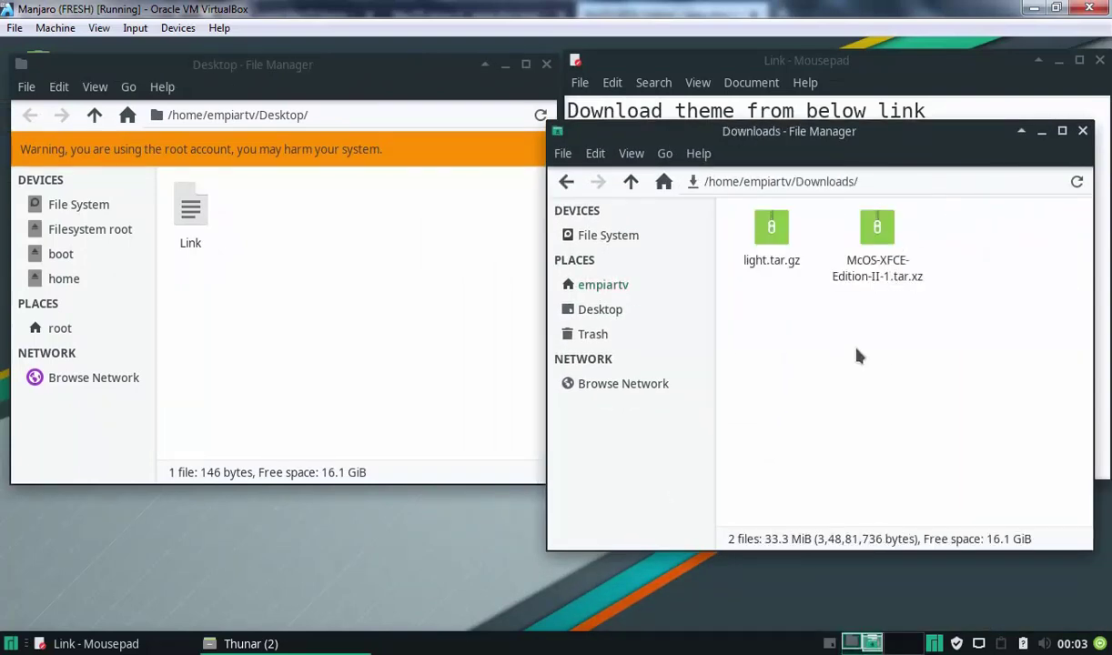
pyautogui.click(871, 236)
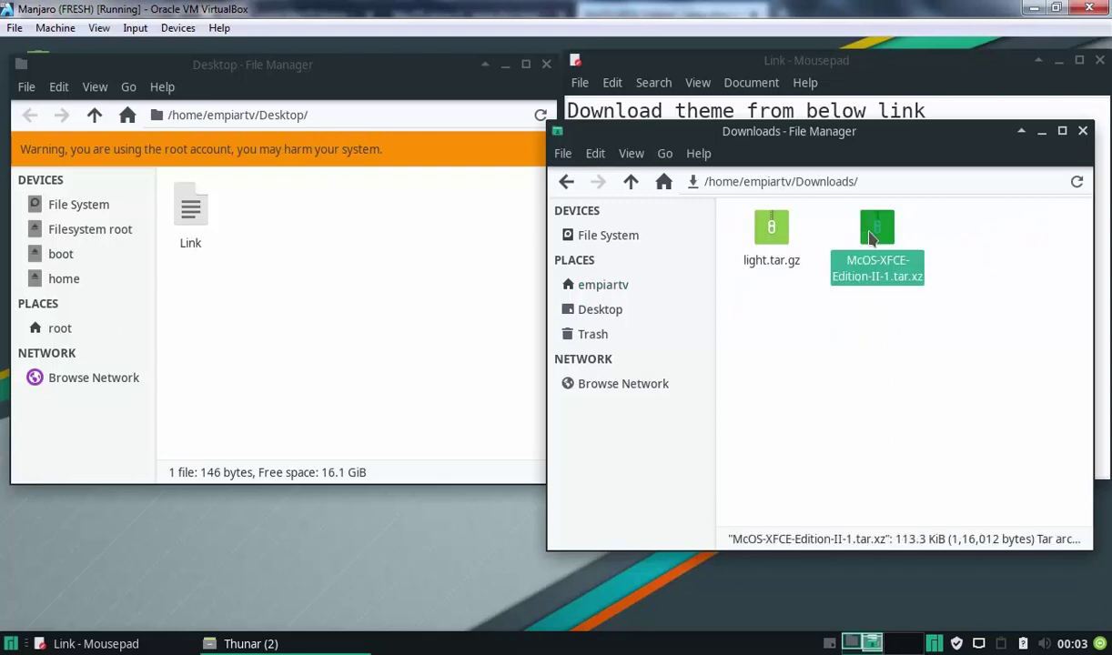
pyautogui.rightClick(871, 236)
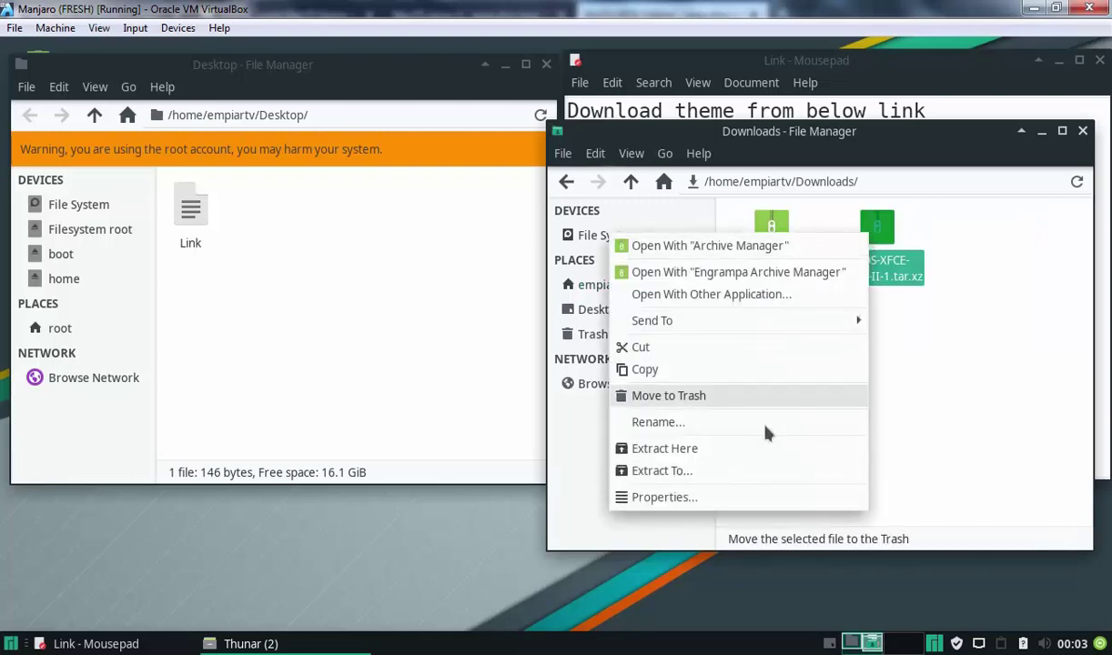
pyautogui.click(646, 450)
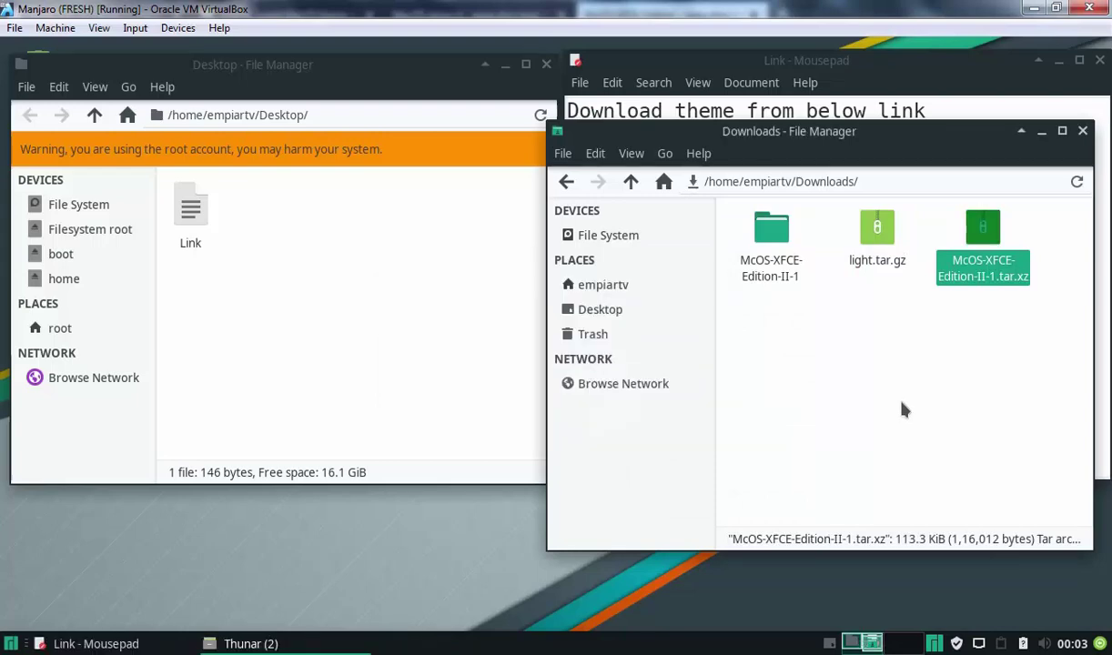
pyautogui.click(771, 235)
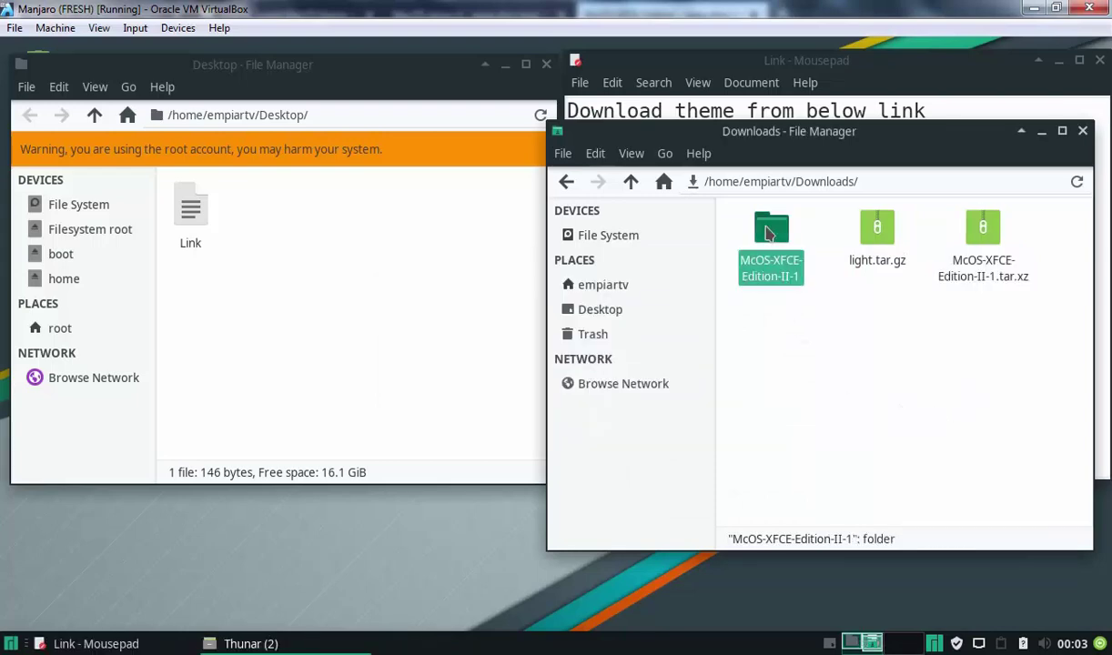
pyautogui.rightClick(770, 225)
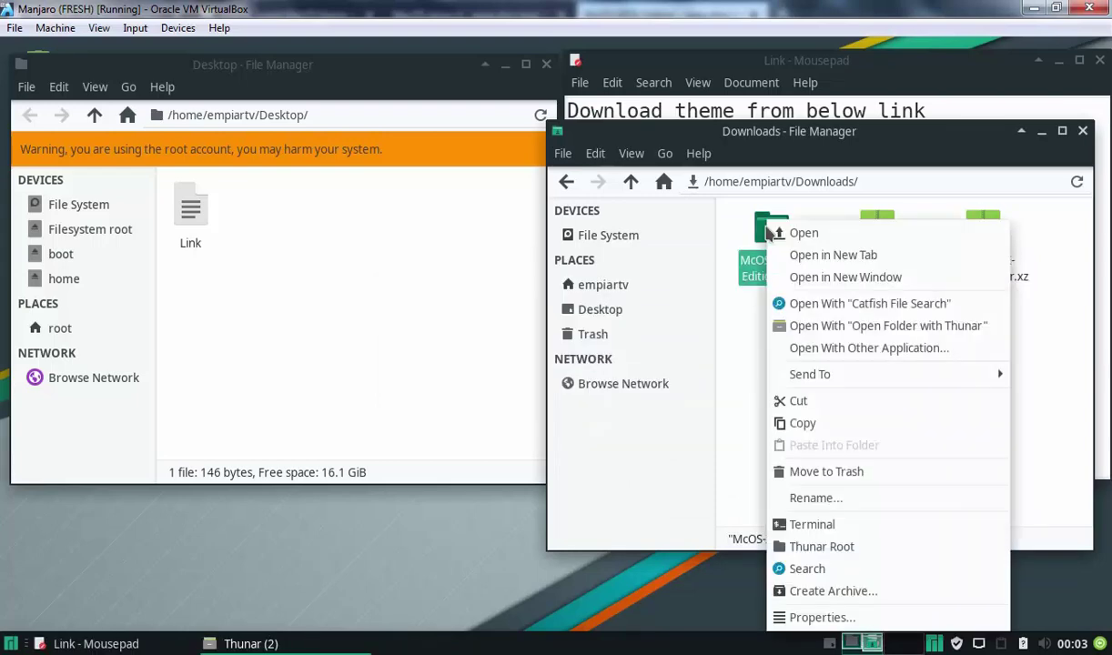
pyautogui.click(828, 402)
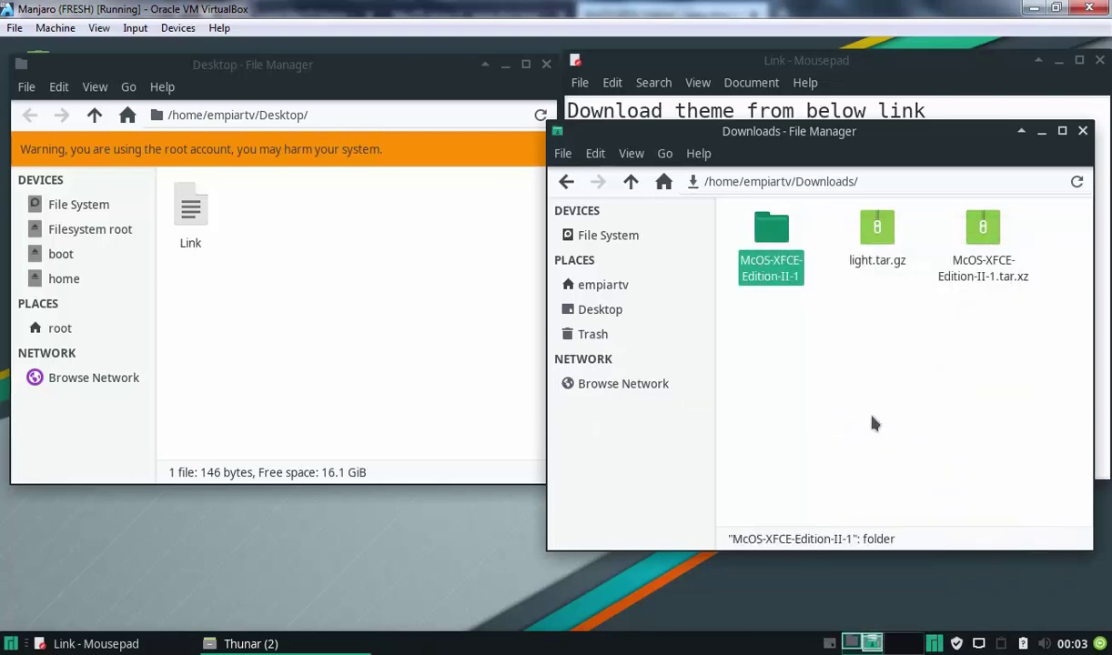
# - Paste the McOS-XFCE-Edition-II-1 folder into /usr/share/themes using the root window
pyautogui.click(77, 209)
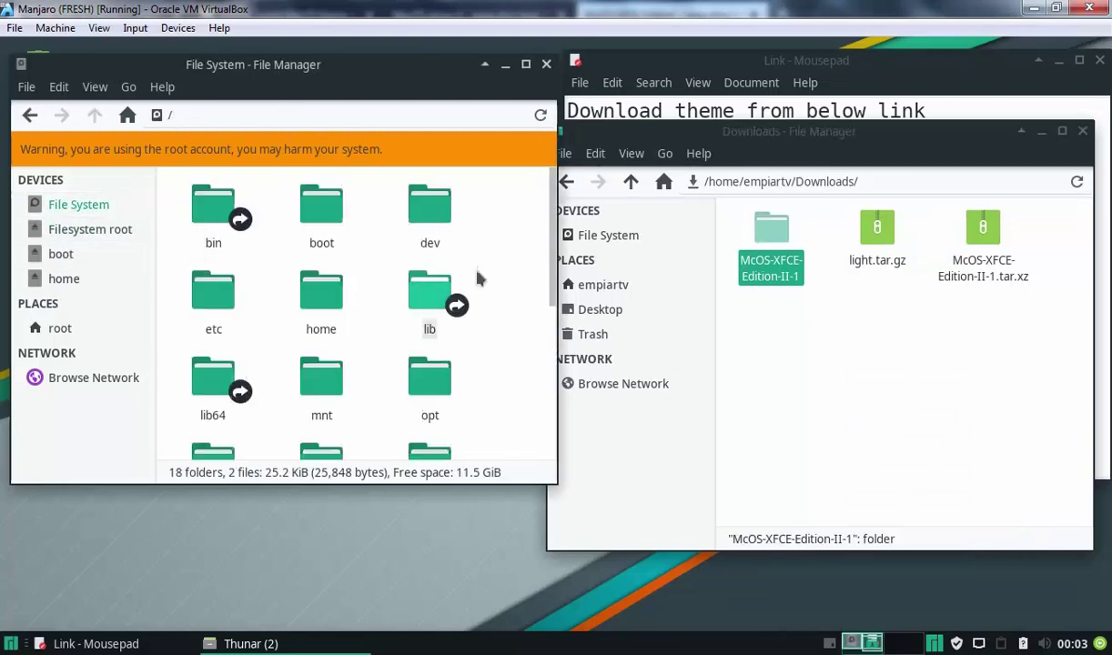
pyautogui.moveTo(555, 236); pyautogui.dragTo(554, 403)
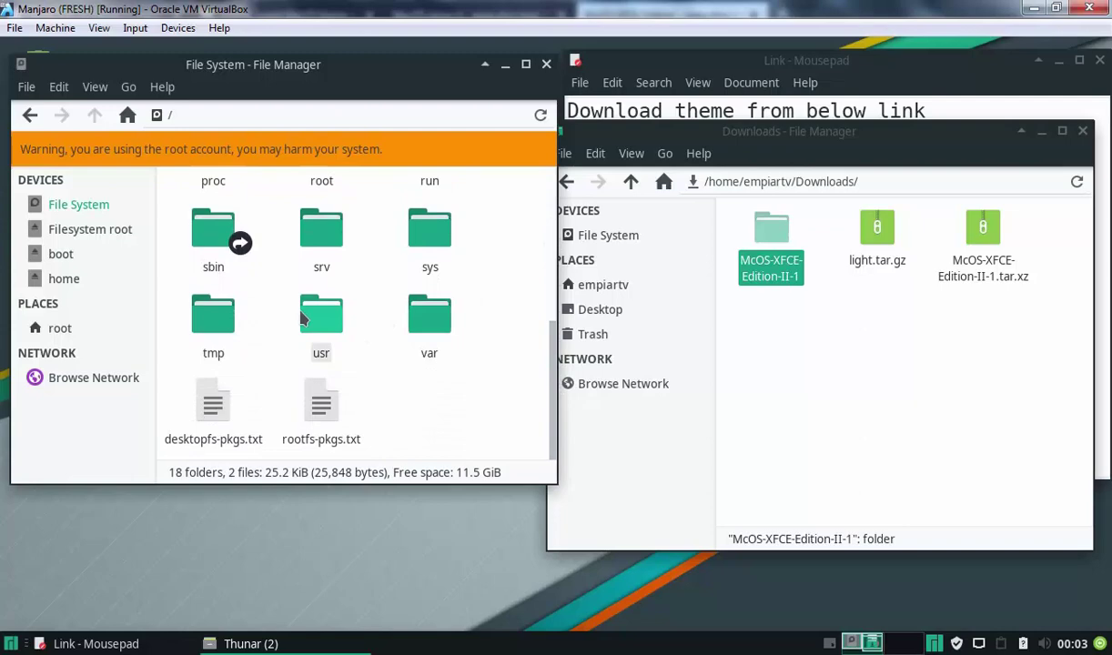
pyautogui.doubleClick(326, 325)
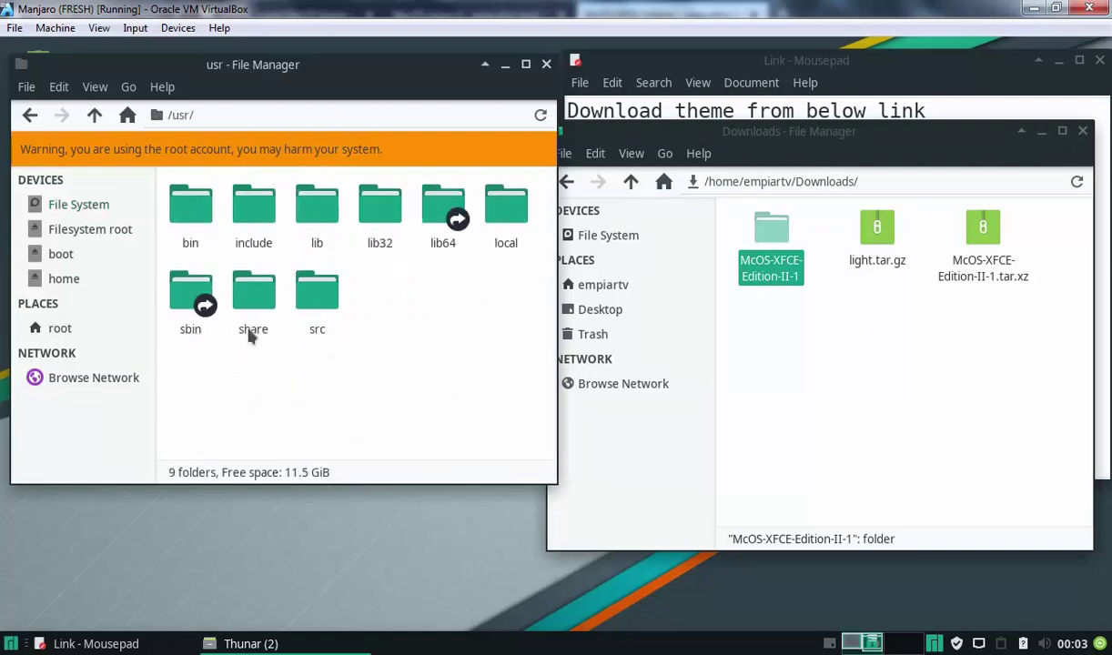
pyautogui.doubleClick(256, 298)
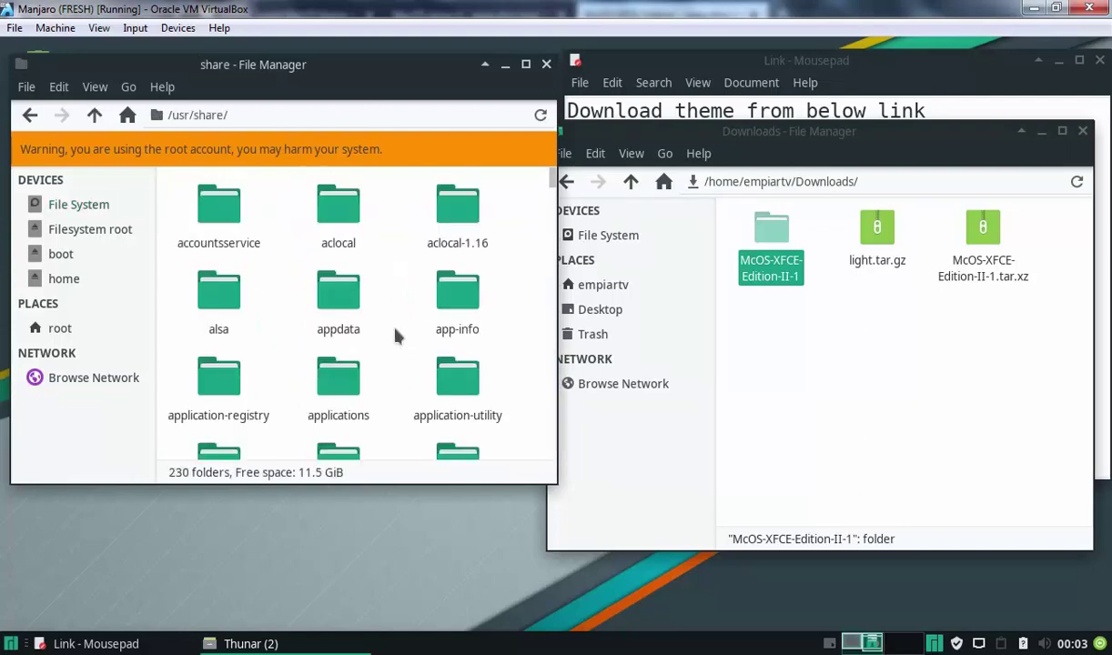
pyautogui.moveTo(553, 179); pyautogui.dragTo(562, 416)
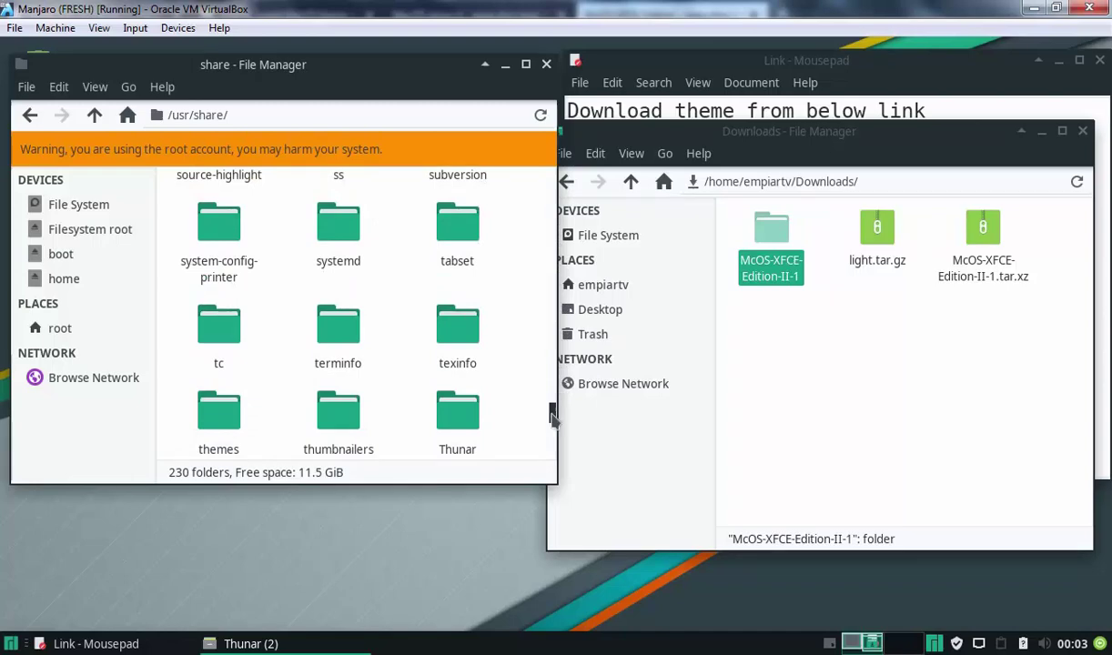
pyautogui.doubleClick(219, 417)
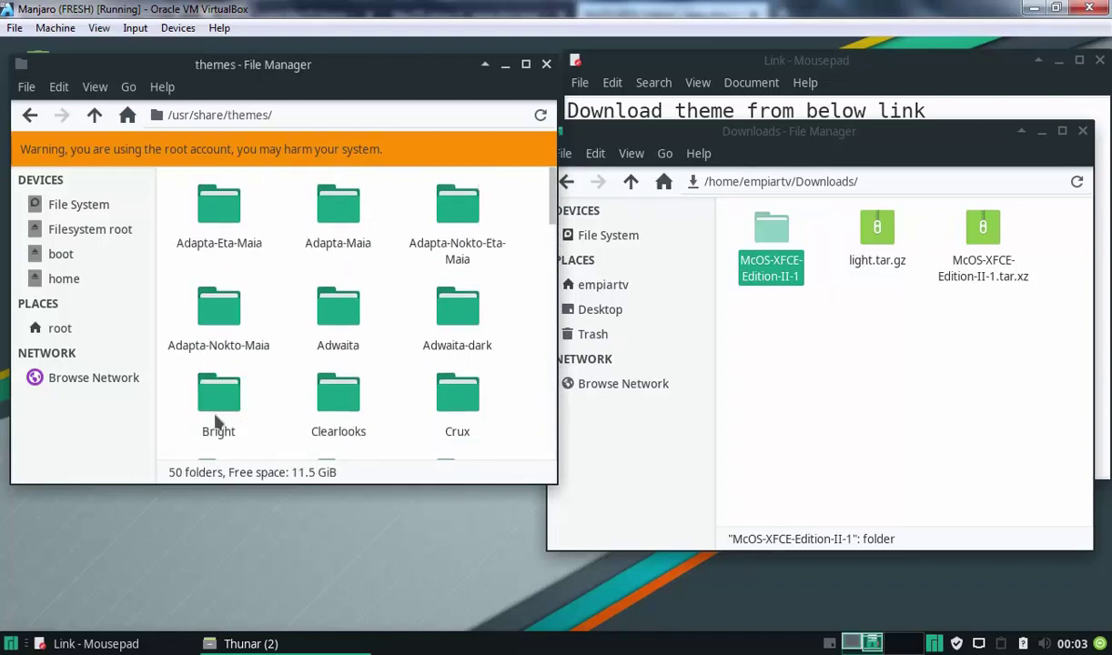
pyautogui.rightClick(518, 286)
pyautogui.click(519, 282)
pyautogui.rightClick(526, 291)
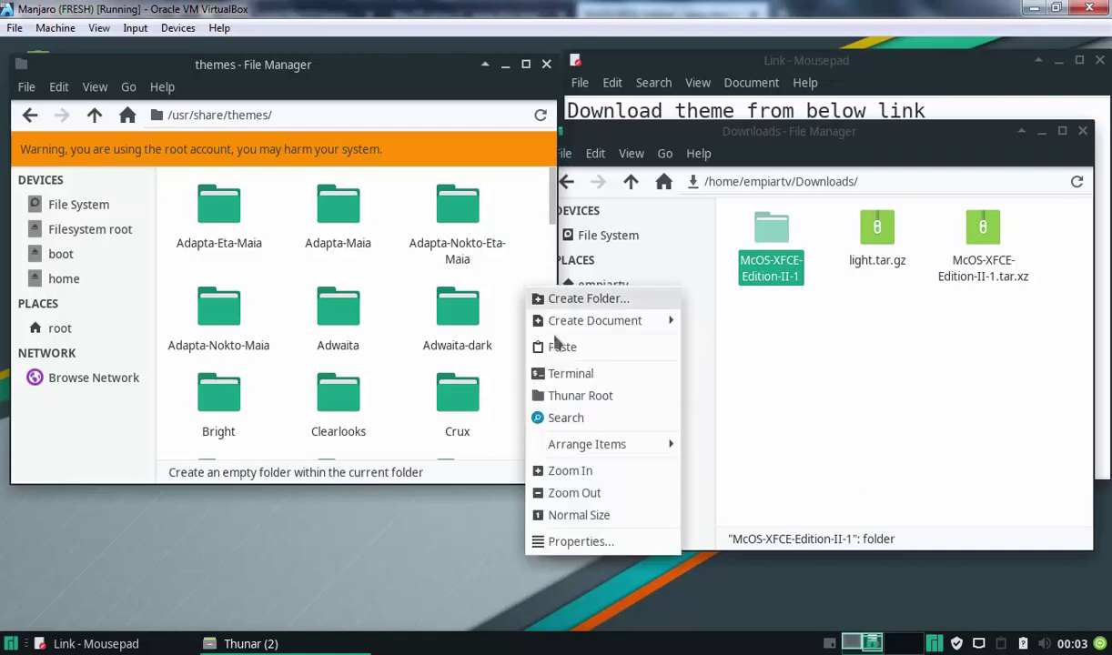
pyautogui.click(563, 347)
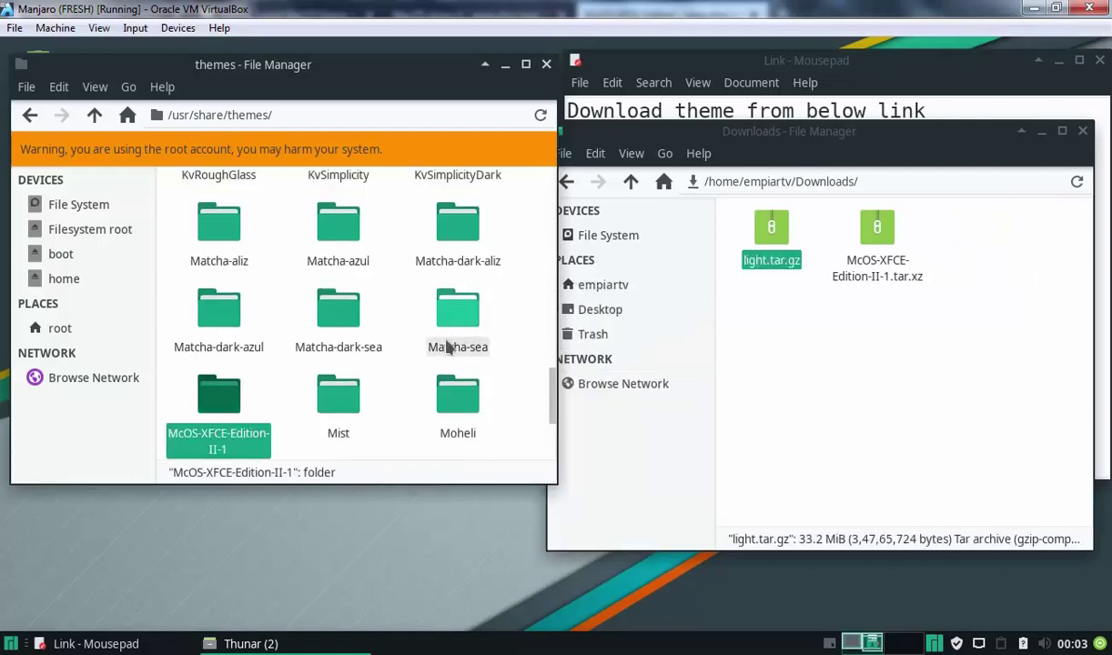
pyautogui.click(864, 383)
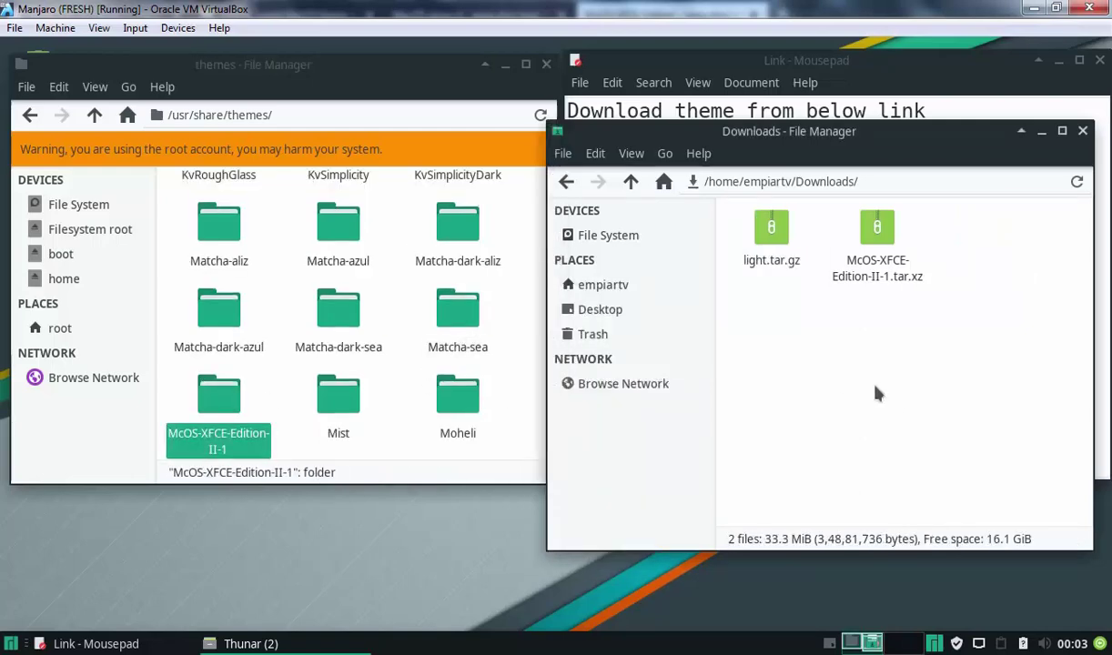
# - Extract light.tar.gz in Downloads and cut the extracted light folder
pyautogui.click(759, 231)
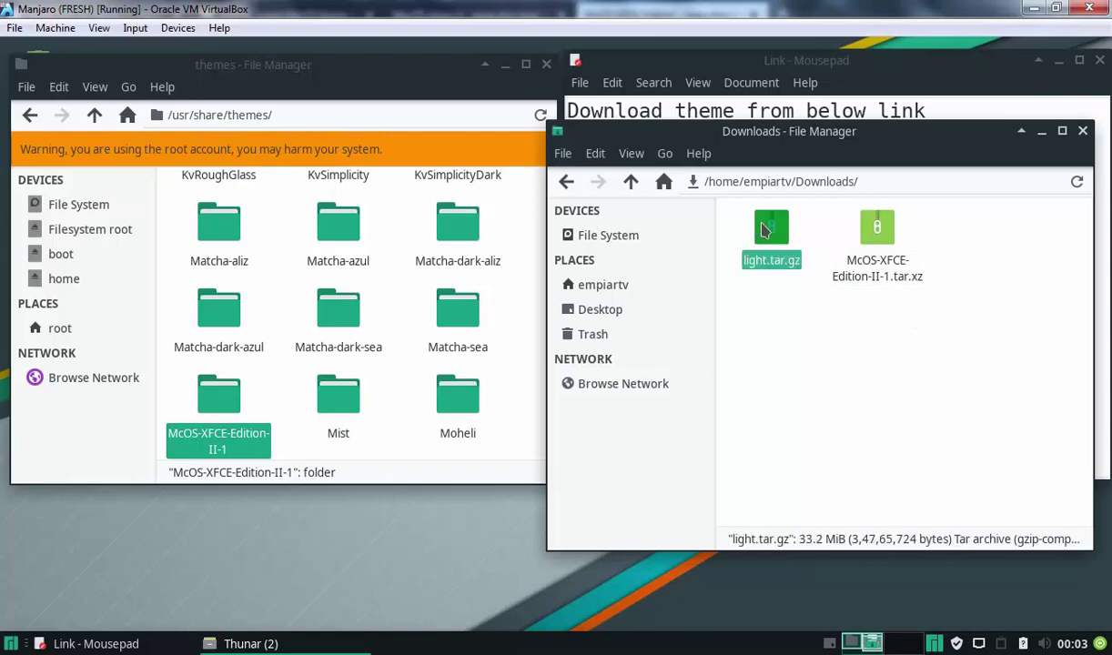
pyautogui.rightClick(767, 231)
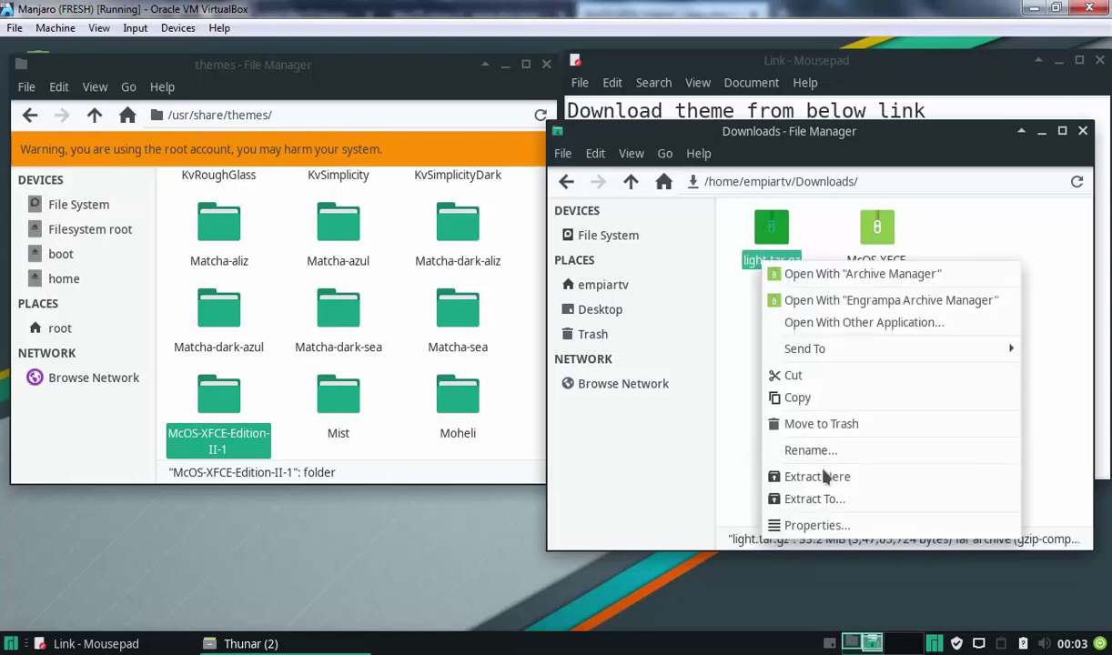
pyautogui.click(786, 455)
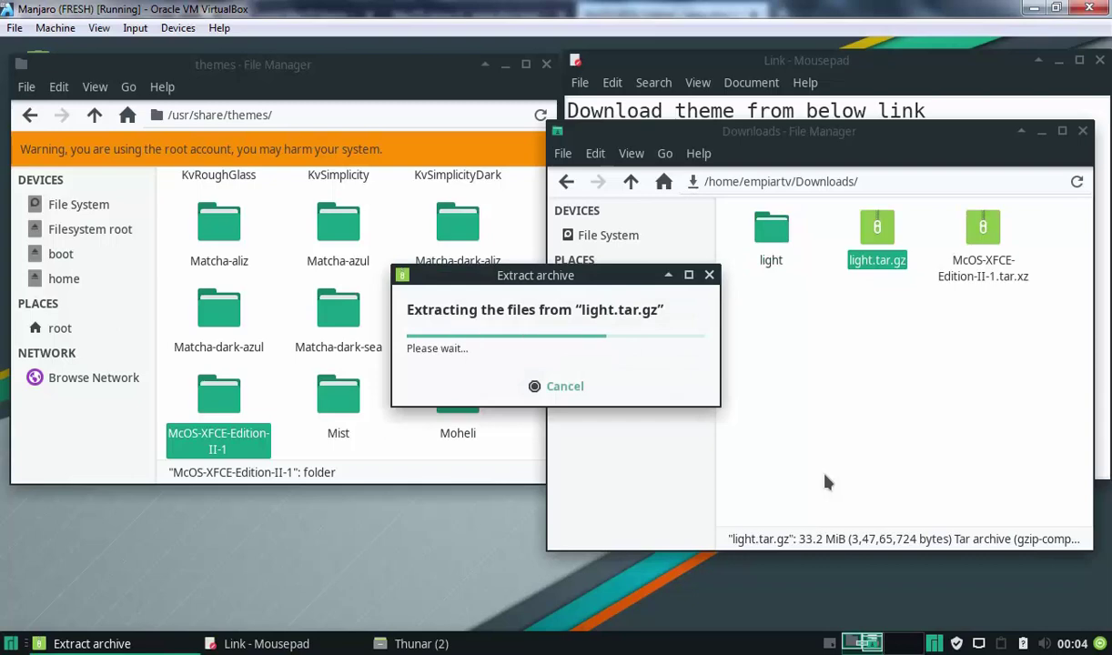
pyautogui.click(773, 235)
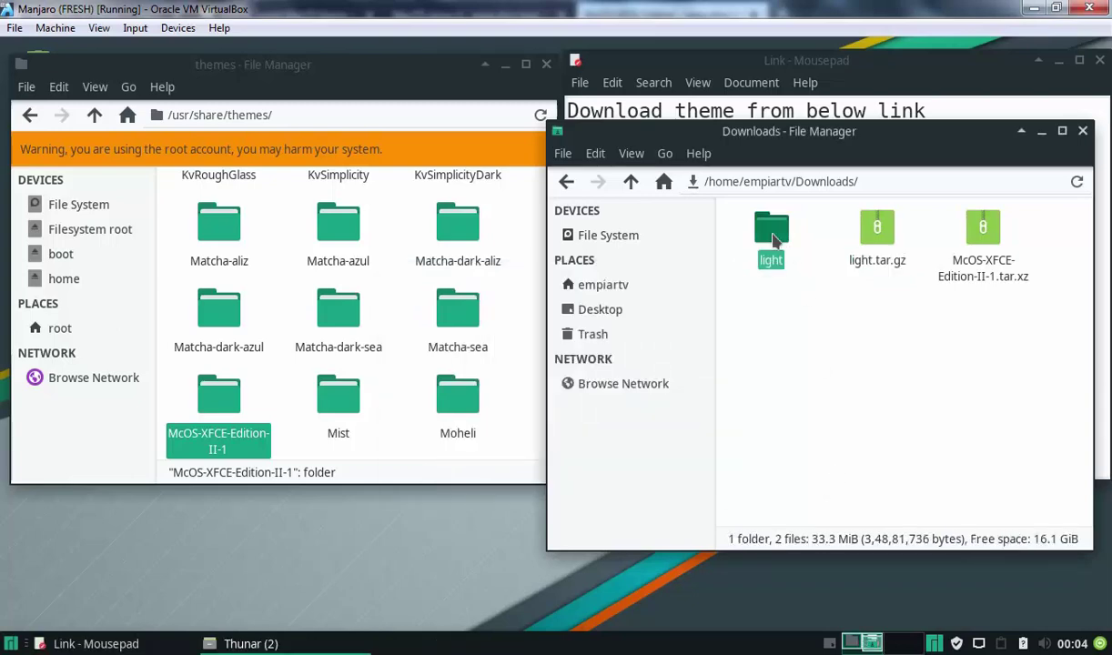
pyautogui.rightClick(774, 262)
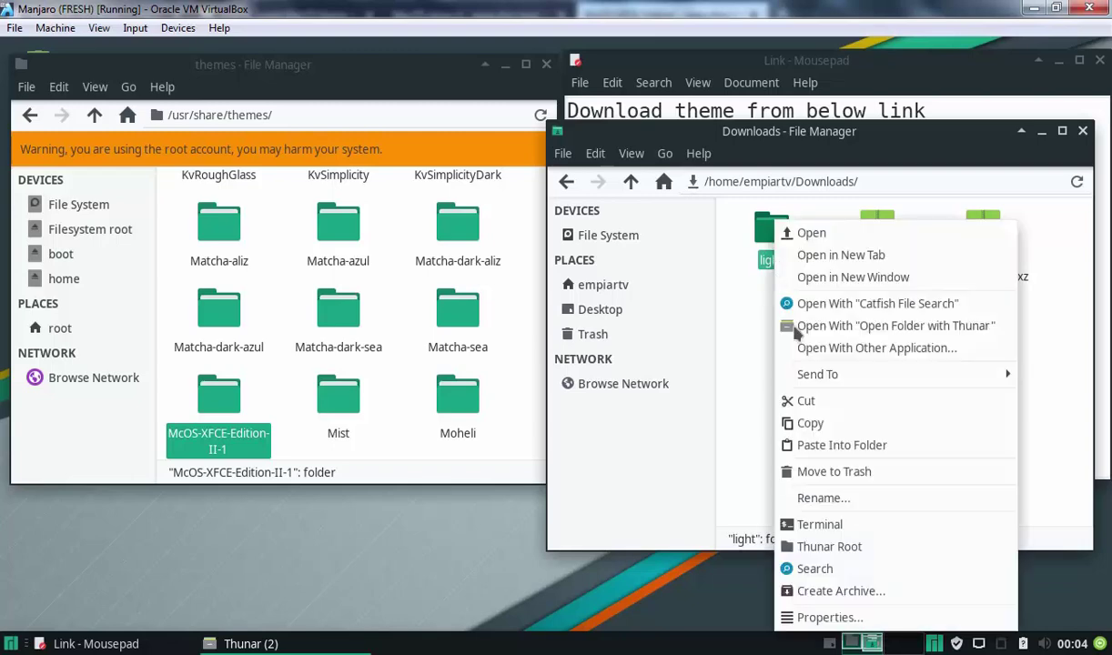
pyautogui.click(778, 379)
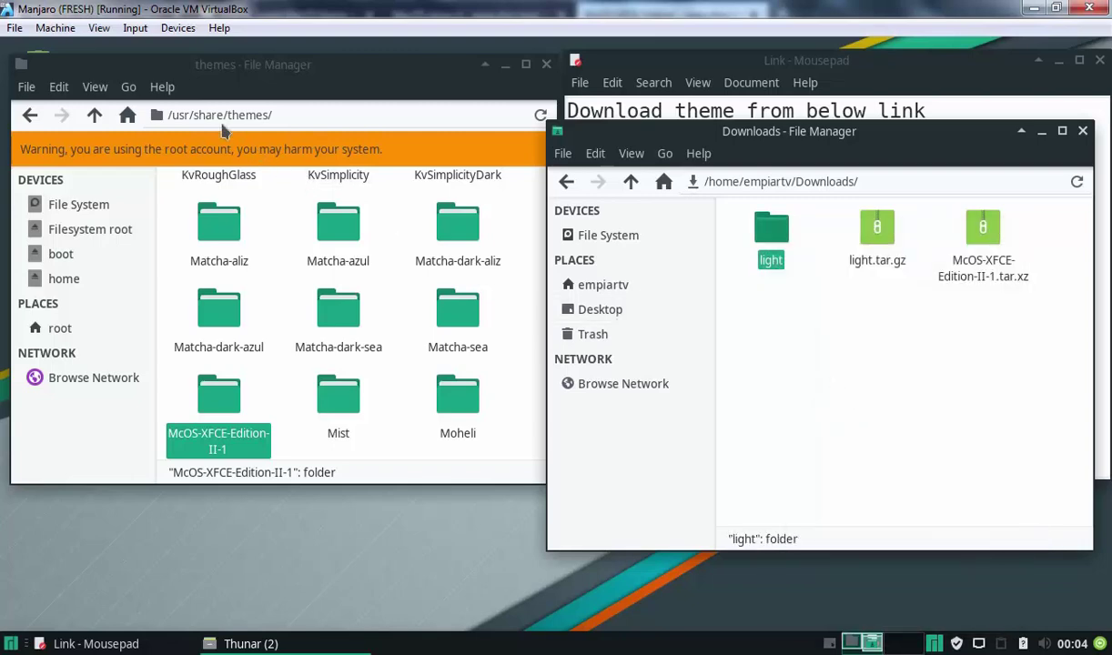
# - Paste the light folder into /usr/share/icons in the root window
pyautogui.click(30, 115)
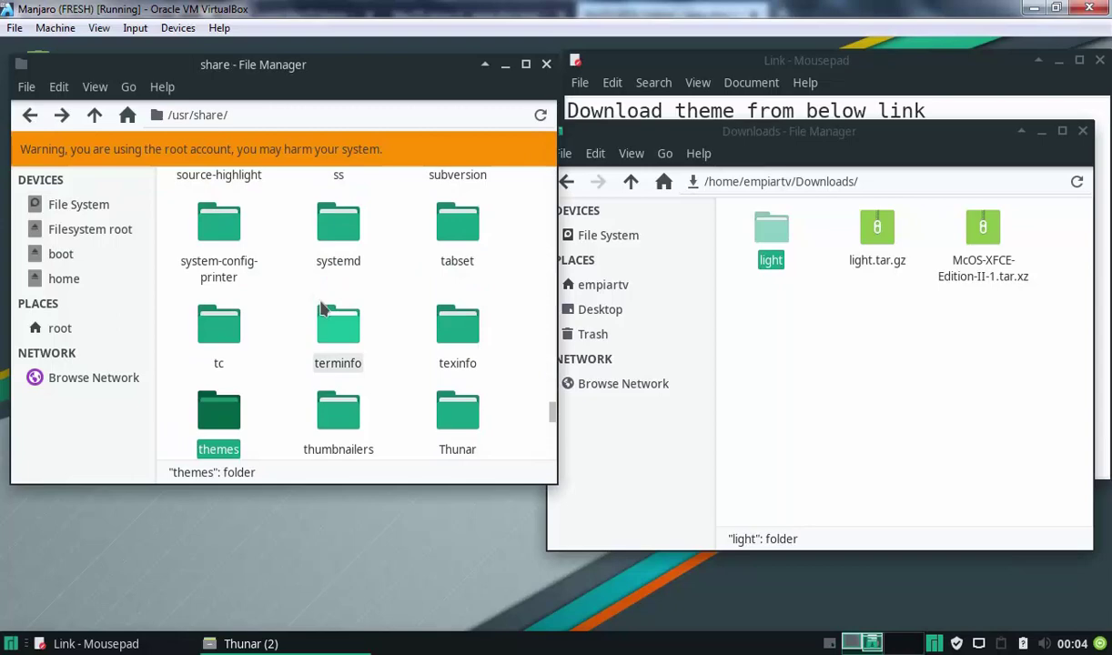
pyautogui.scroll(10, 320, 309)
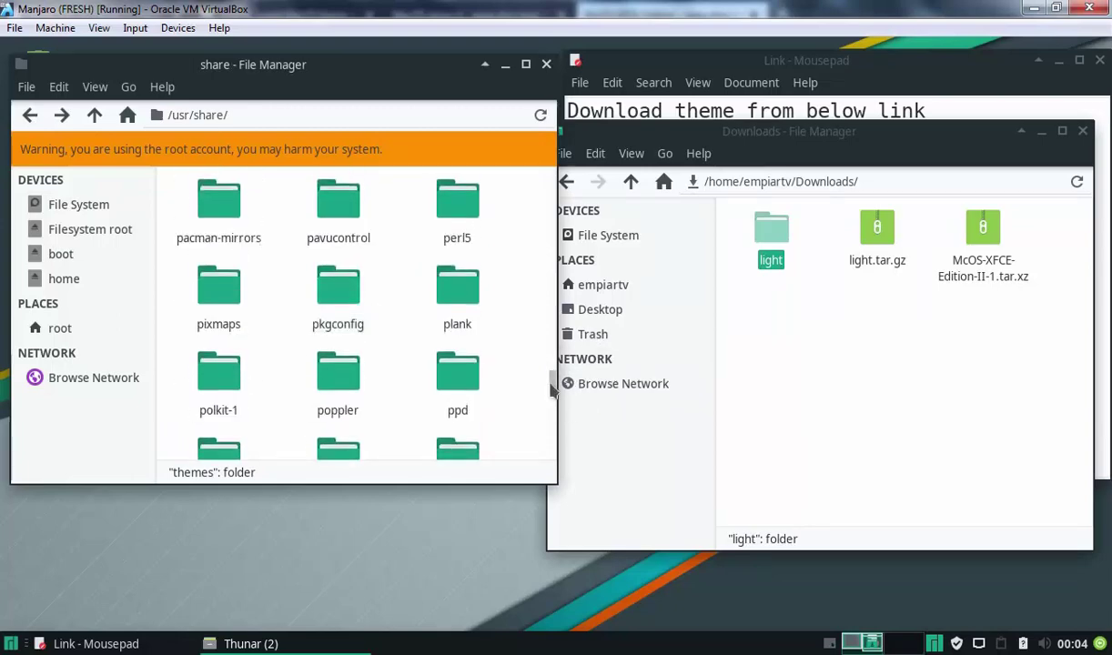
pyautogui.moveTo(550, 389); pyautogui.dragTo(551, 314)
pyautogui.doubleClick(343, 277)
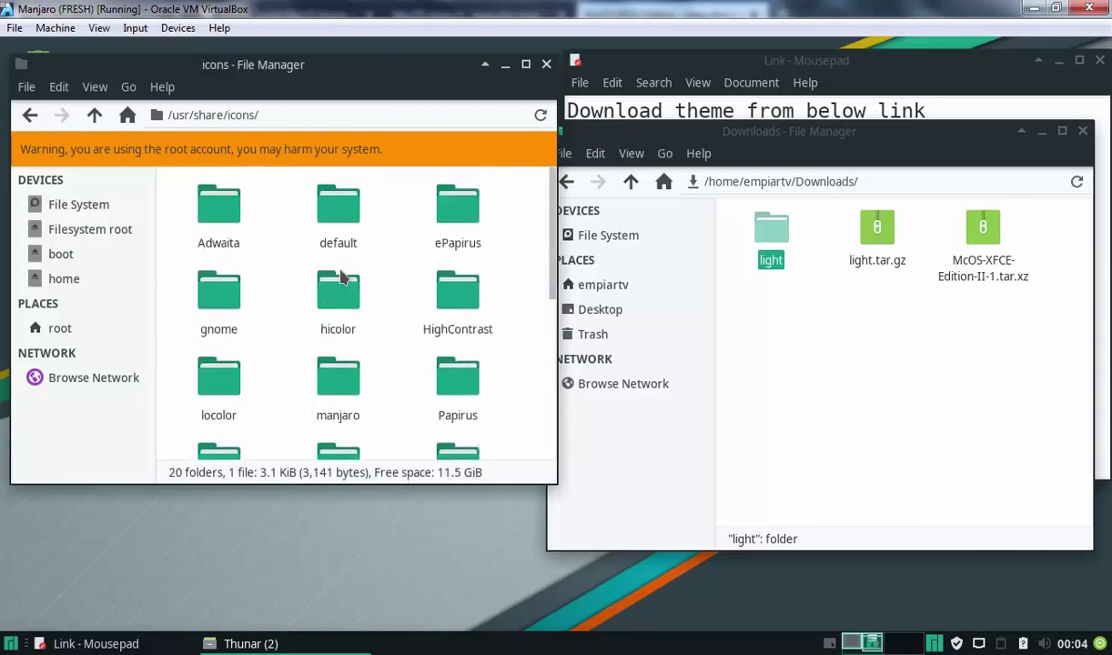
pyautogui.rightClick(506, 210)
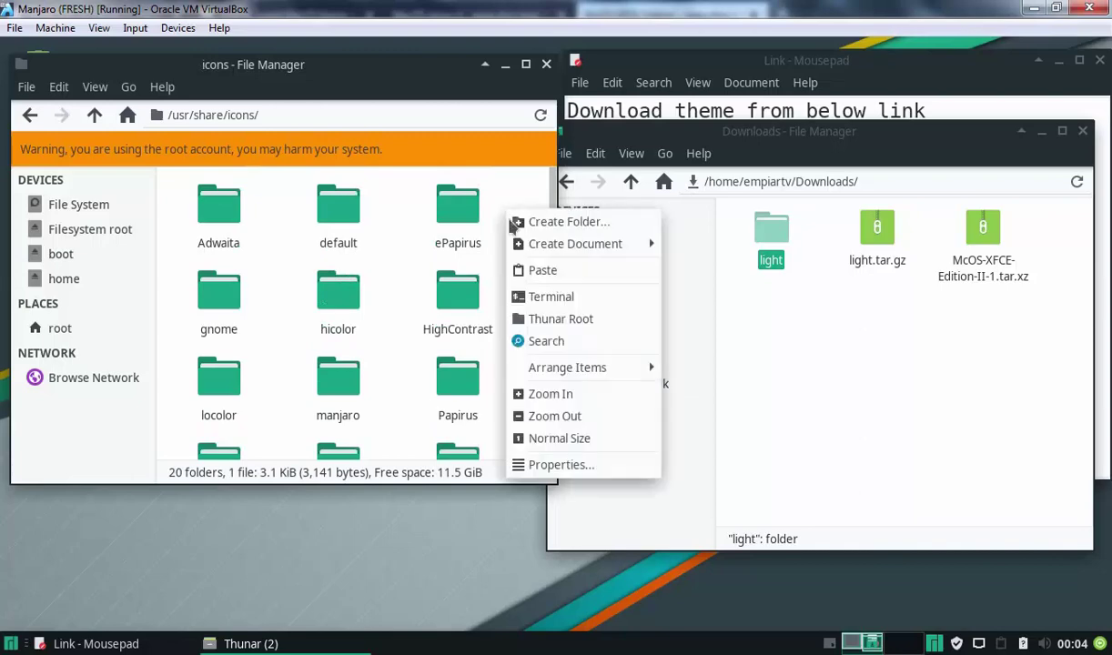
pyautogui.click(533, 270)
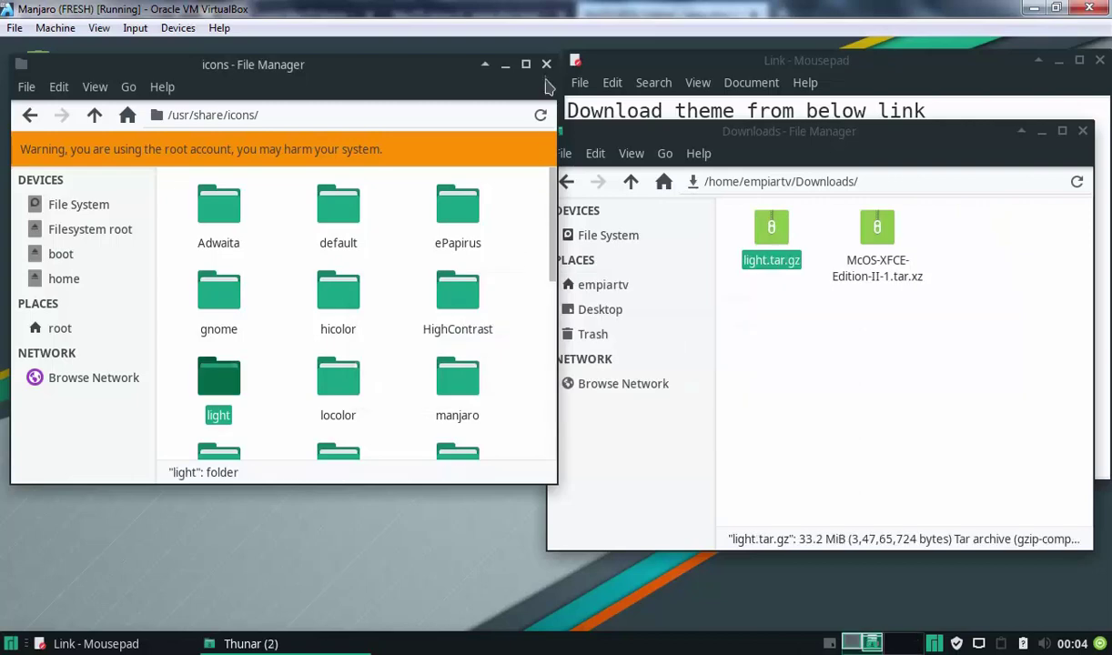
# - Close the Downloads window and launch Appearance settings by searching 'app'
pyautogui.click(1083, 130)
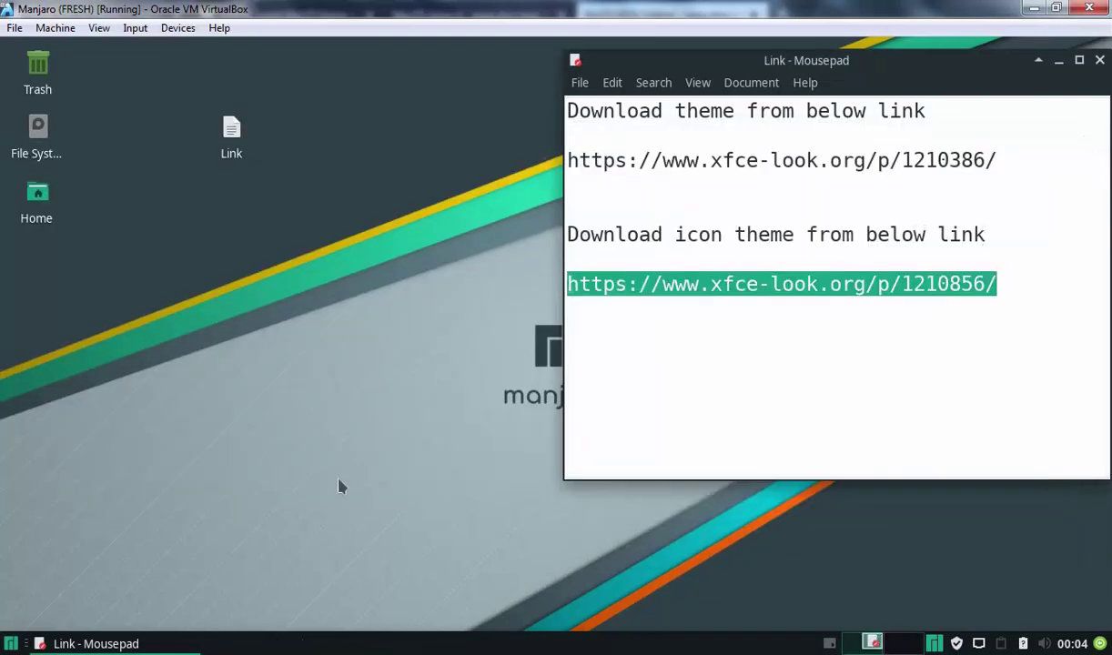
pyautogui.click(10, 644)
pyautogui.write('app')
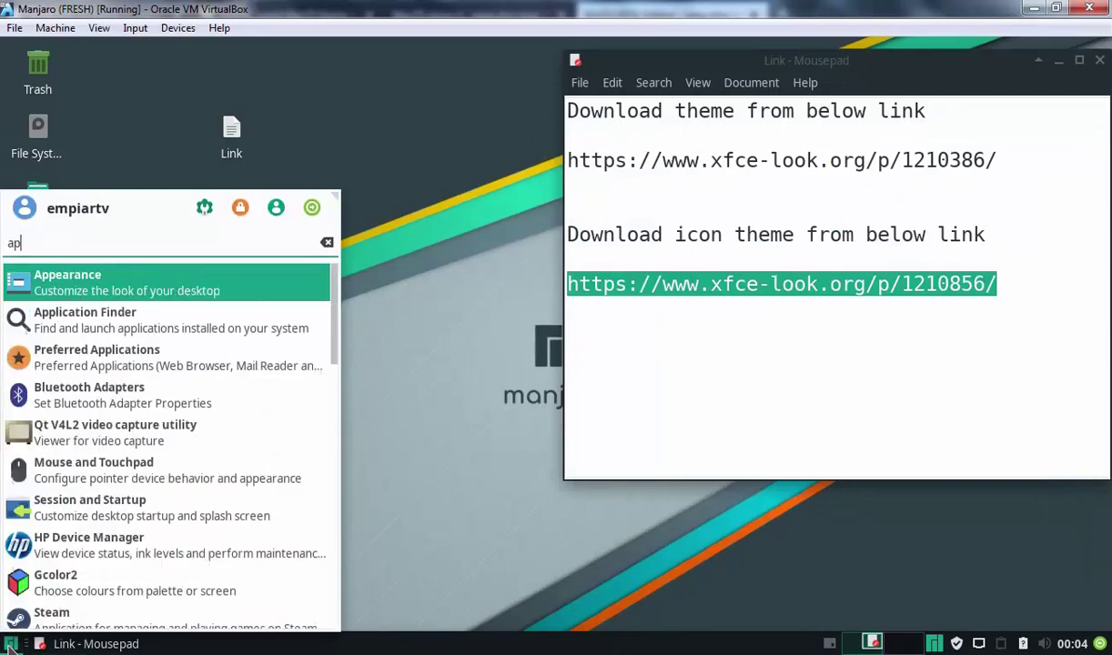
pyautogui.click(111, 290)
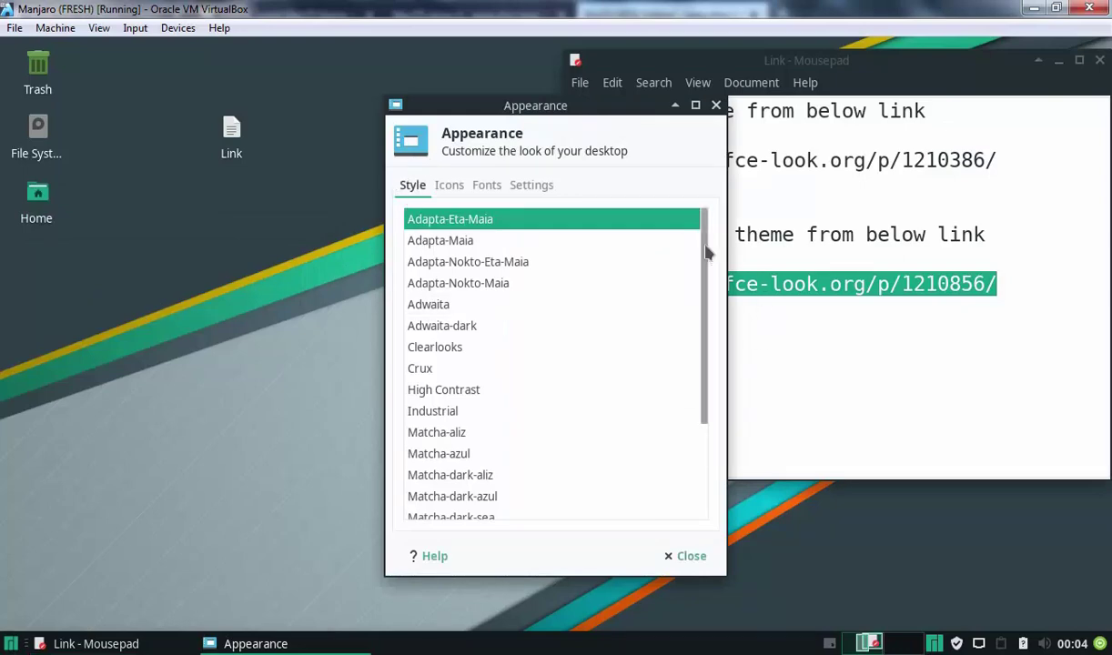
pyautogui.moveTo(705, 264); pyautogui.dragTo(701, 367)
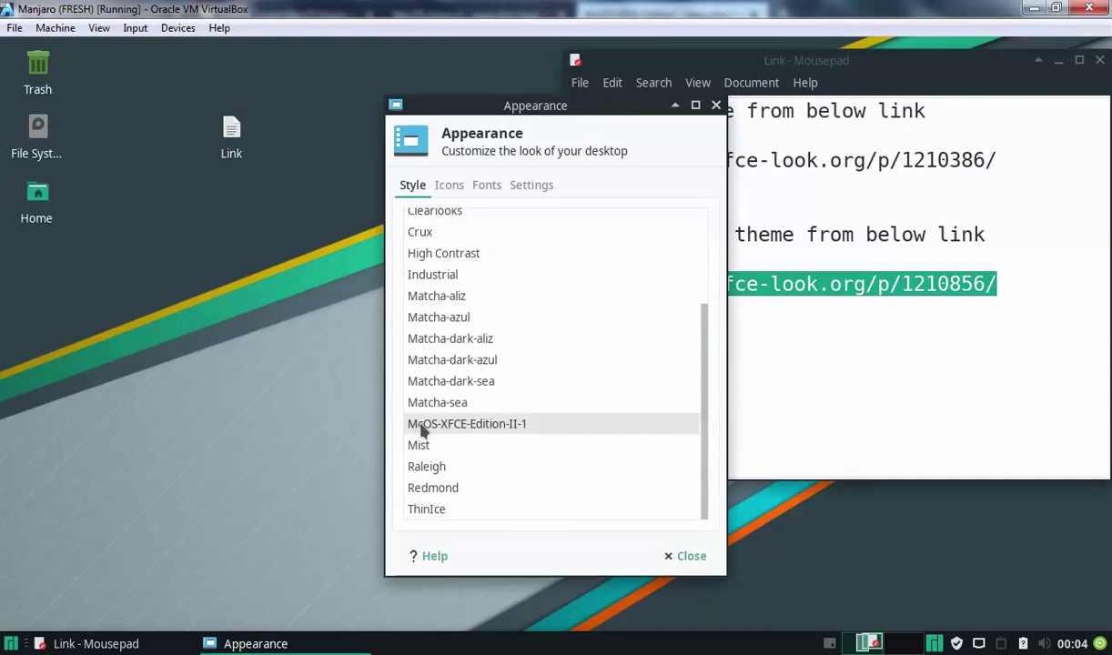
# - Select the McOS-XFCE-Edition-II-1 style and MacOs-sierra-CT-light icons, then close Appearance
pyautogui.click(486, 430)
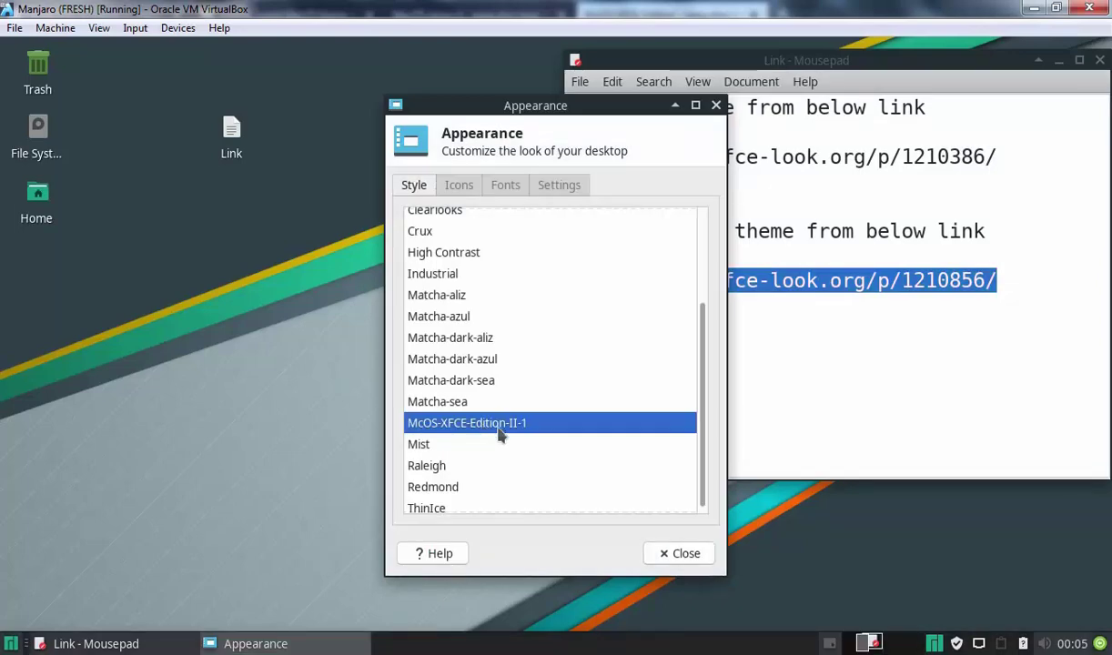
pyautogui.click(459, 189)
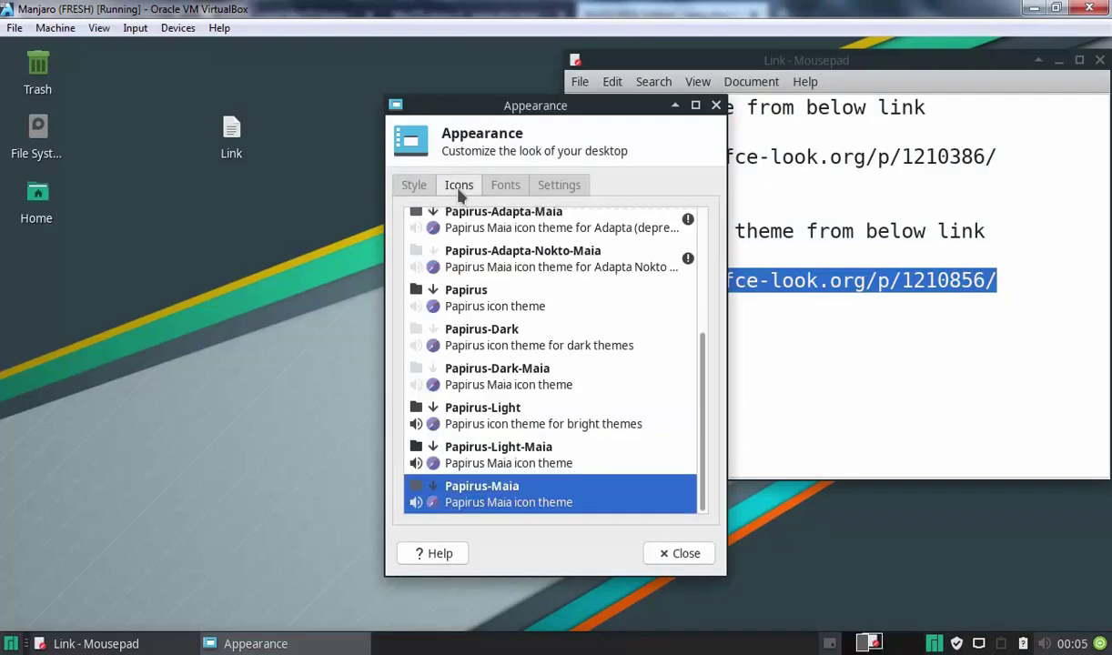
pyautogui.scroll(5, 707, 411)
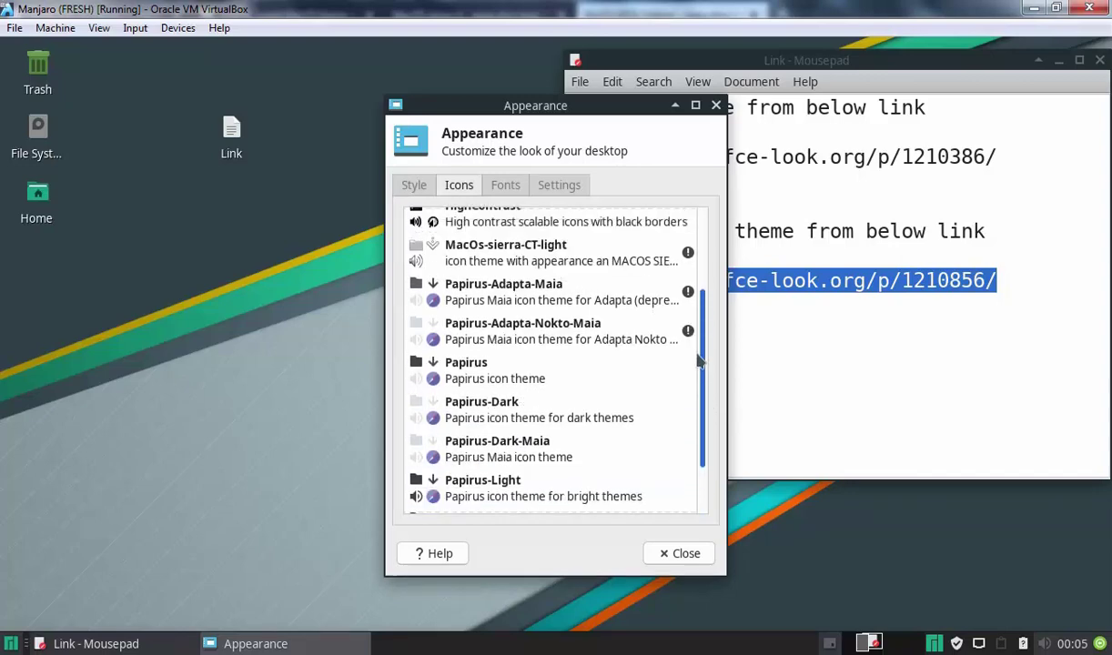
pyautogui.click(473, 316)
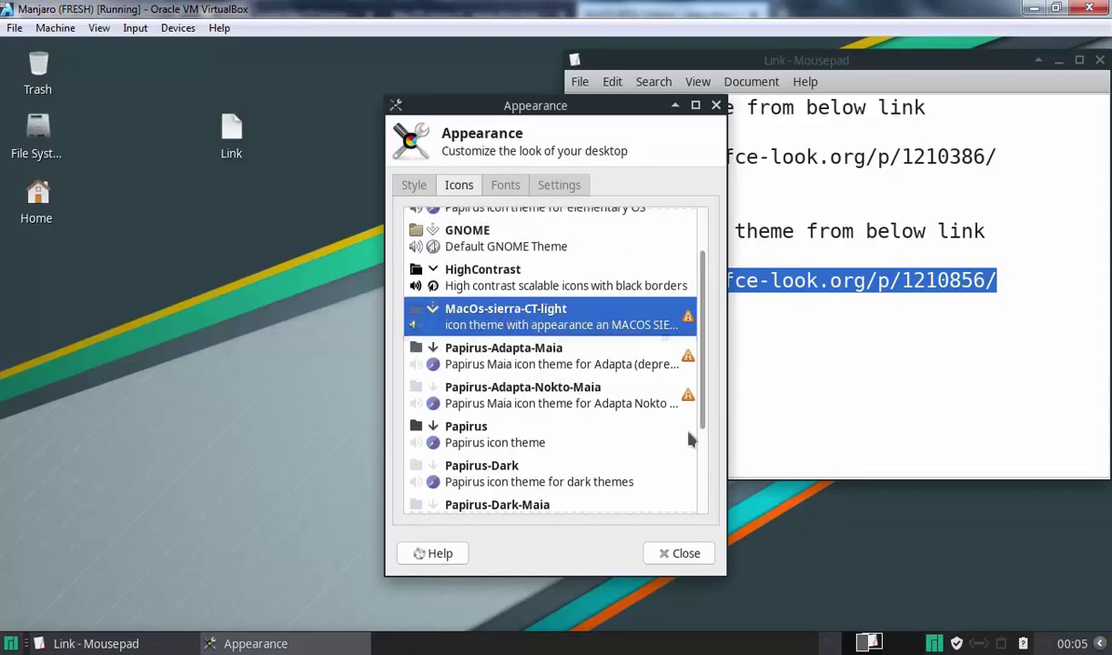
pyautogui.click(677, 557)
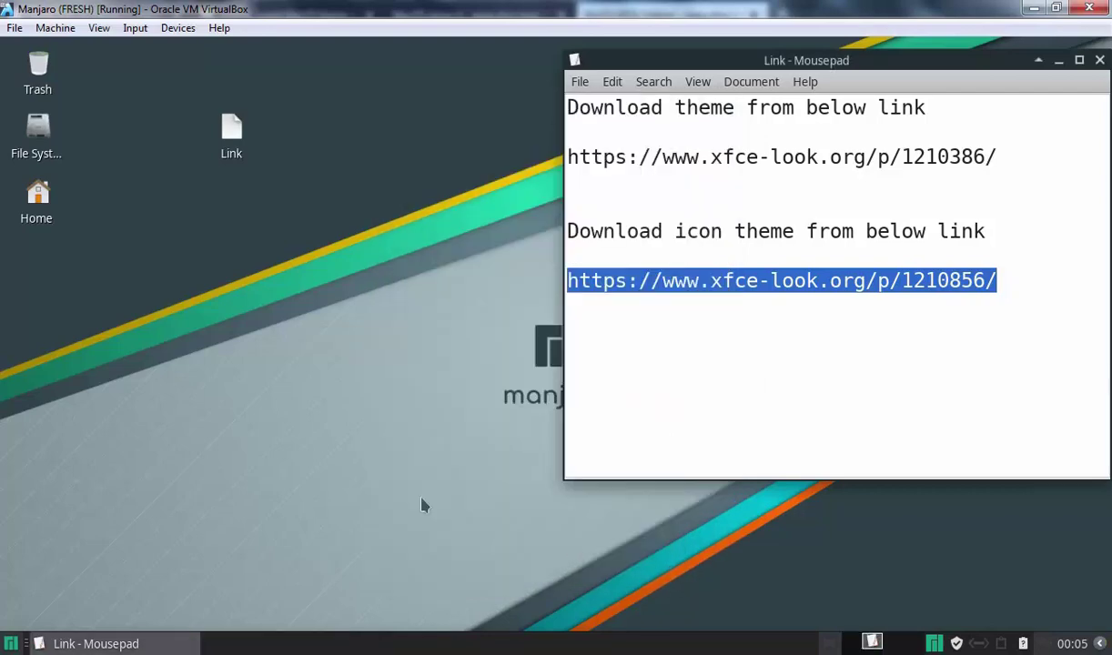
pyautogui.click(204, 336)
pyautogui.click(40, 195)
pyautogui.doubleClick(40, 195)
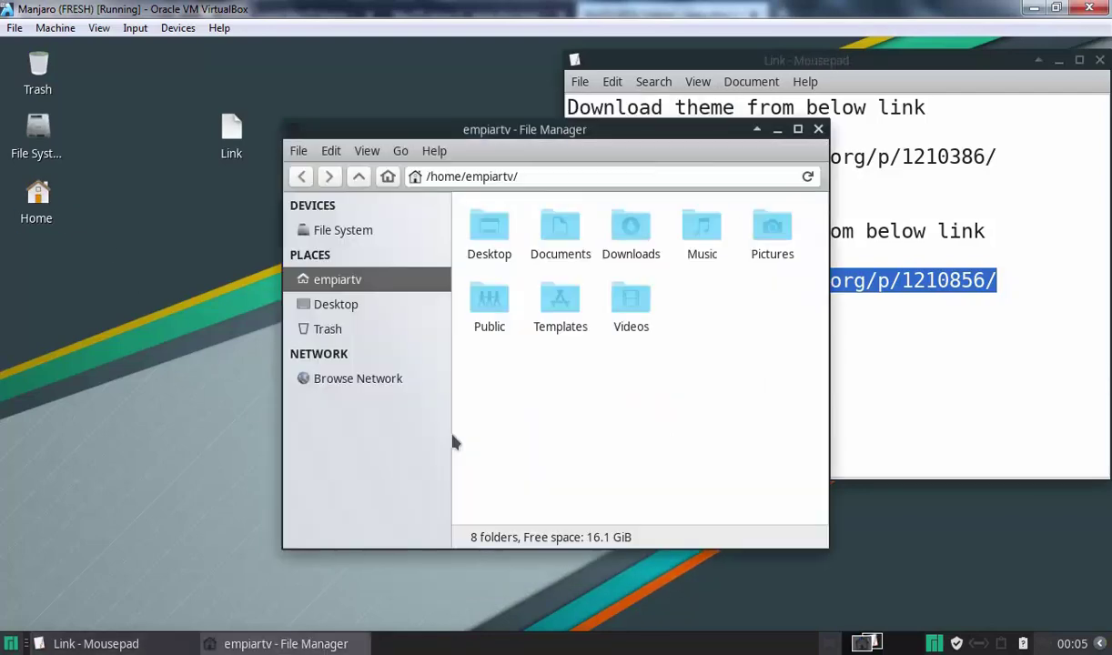
pyautogui.click(818, 129)
# - Pick McOS-XFCE-Edition-II-1 as the theme in Window Manager settings, found by searching 'window'
pyautogui.click(11, 644)
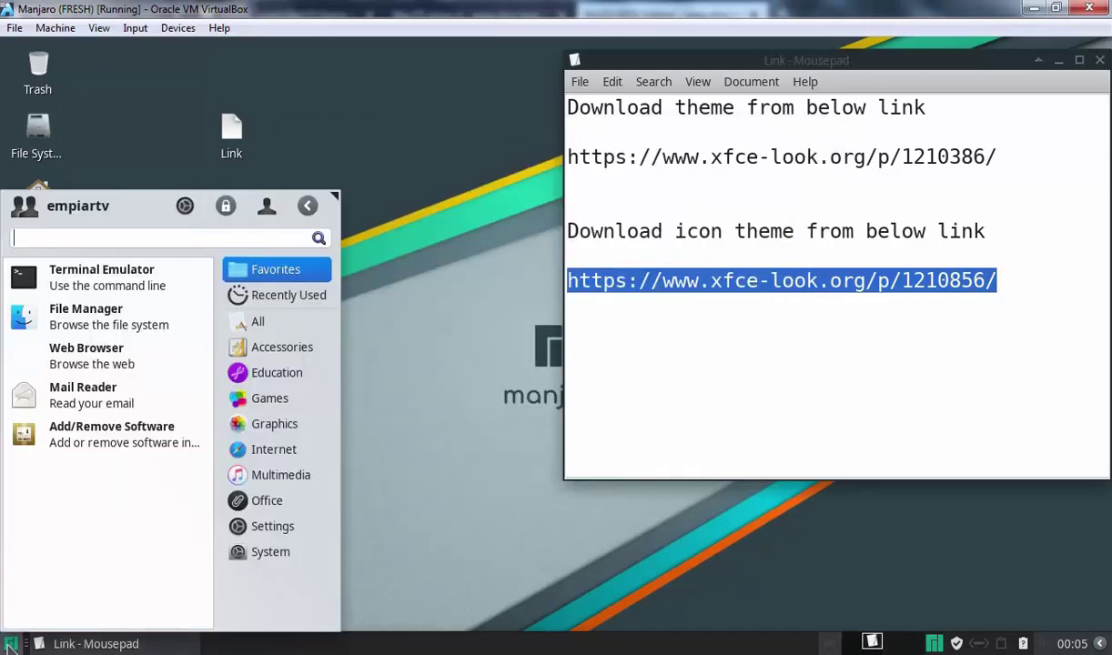
pyautogui.write('window')
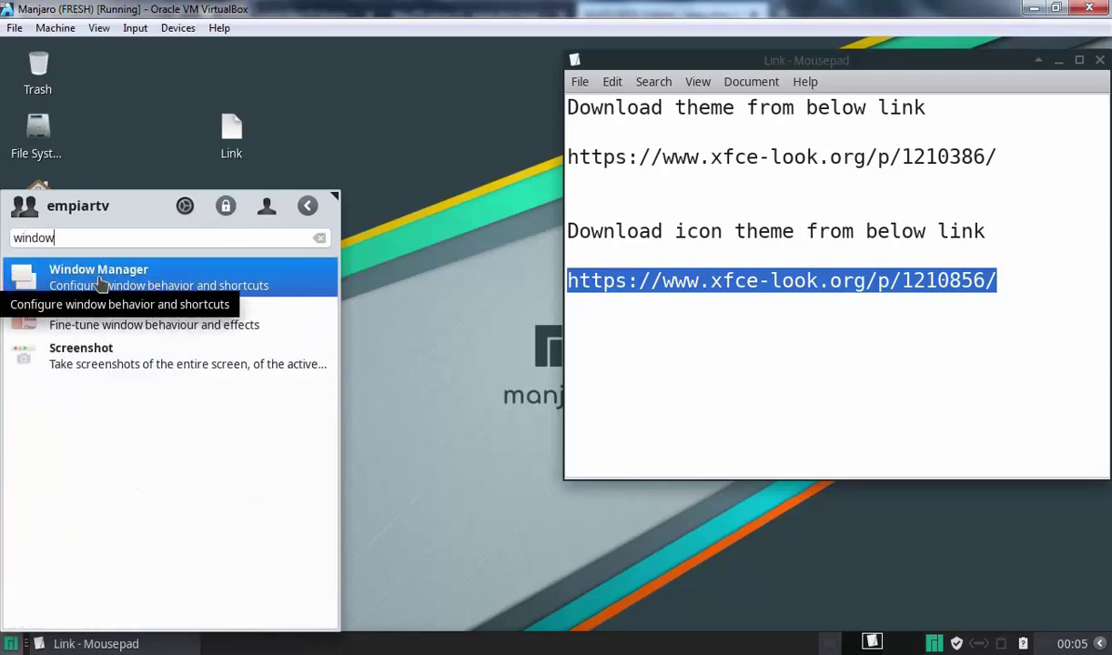
pyautogui.click(97, 277)
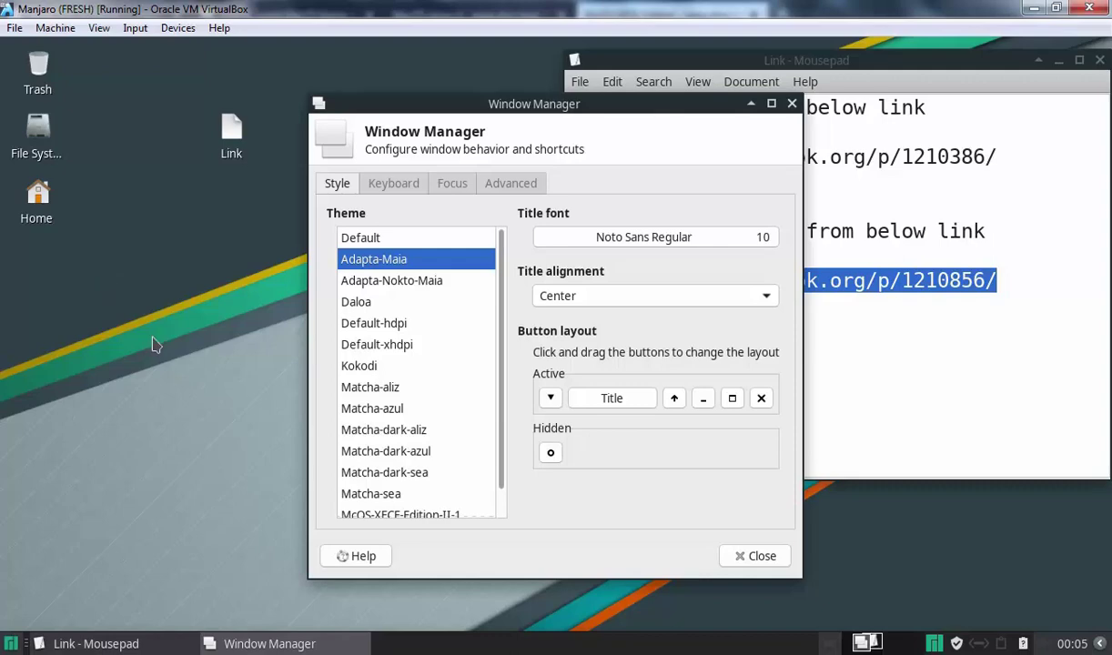
pyautogui.scroll(-1, 458, 439)
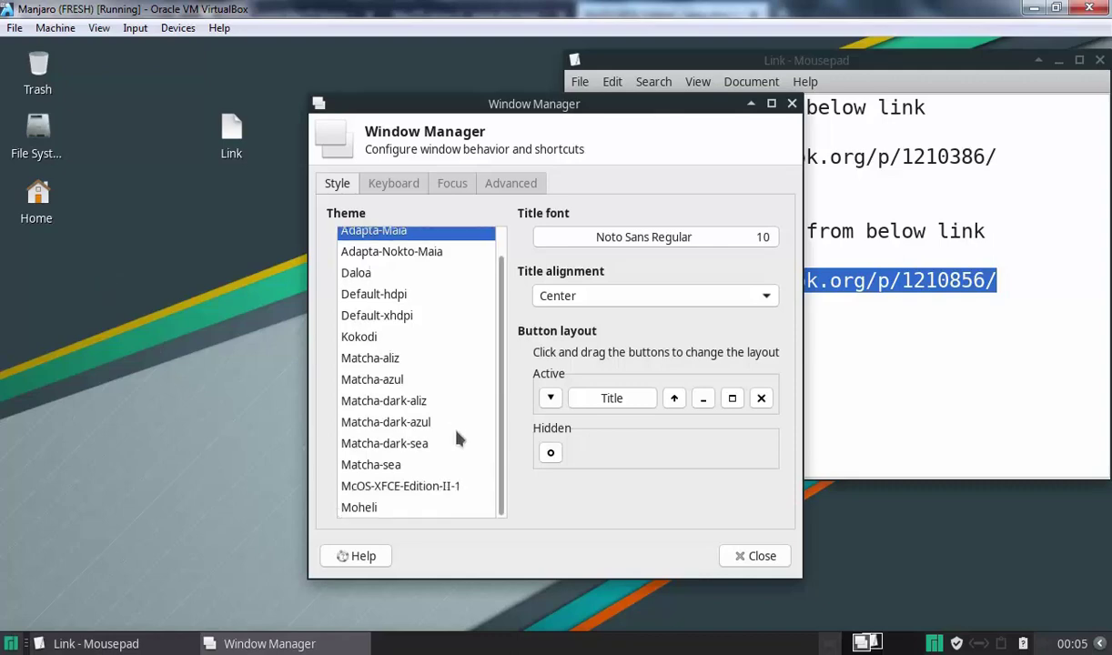
pyautogui.click(364, 487)
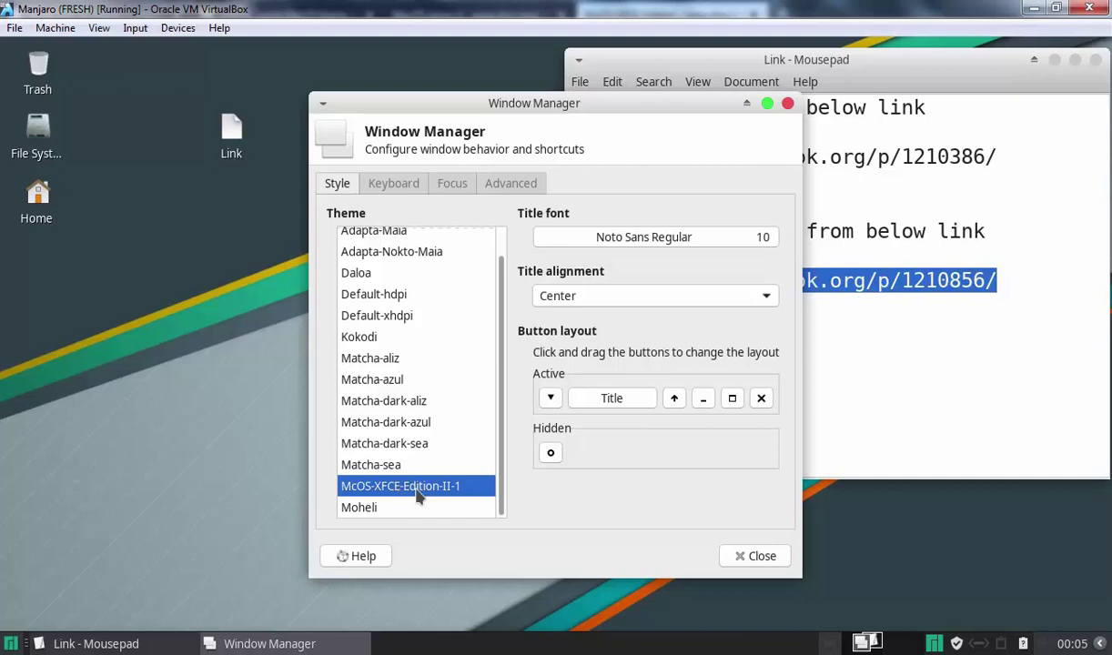
pyautogui.click(756, 556)
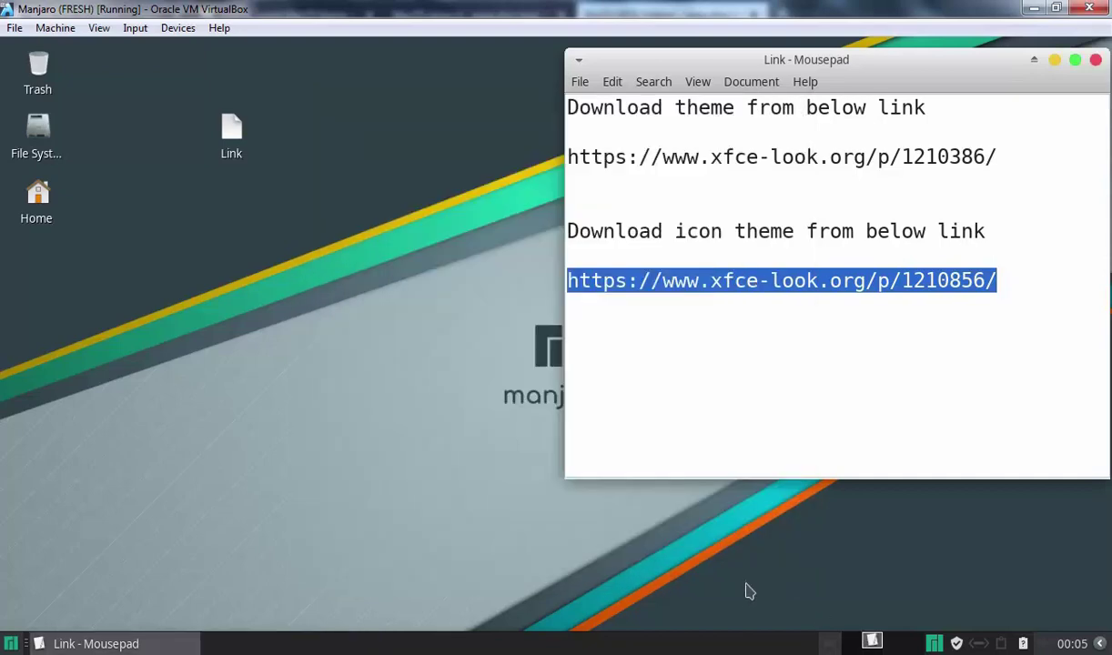
# - Minimize the Mousepad notes and open File System to see the new macOS-style icons
pyautogui.moveTo(921, 63); pyautogui.dragTo(484, 143)
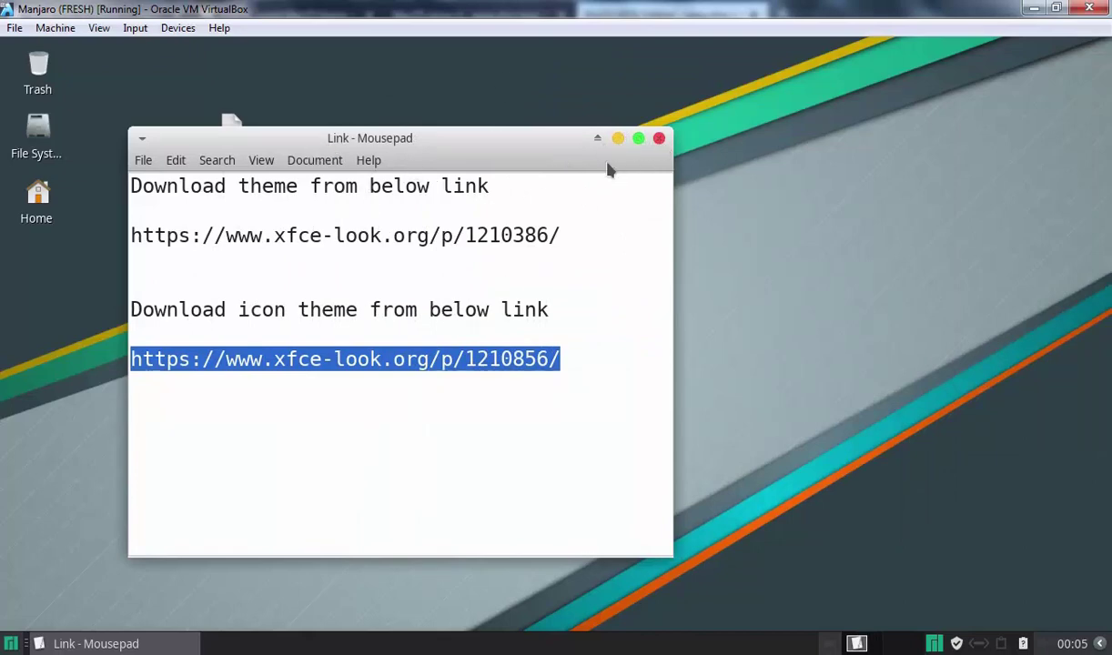
pyautogui.click(618, 139)
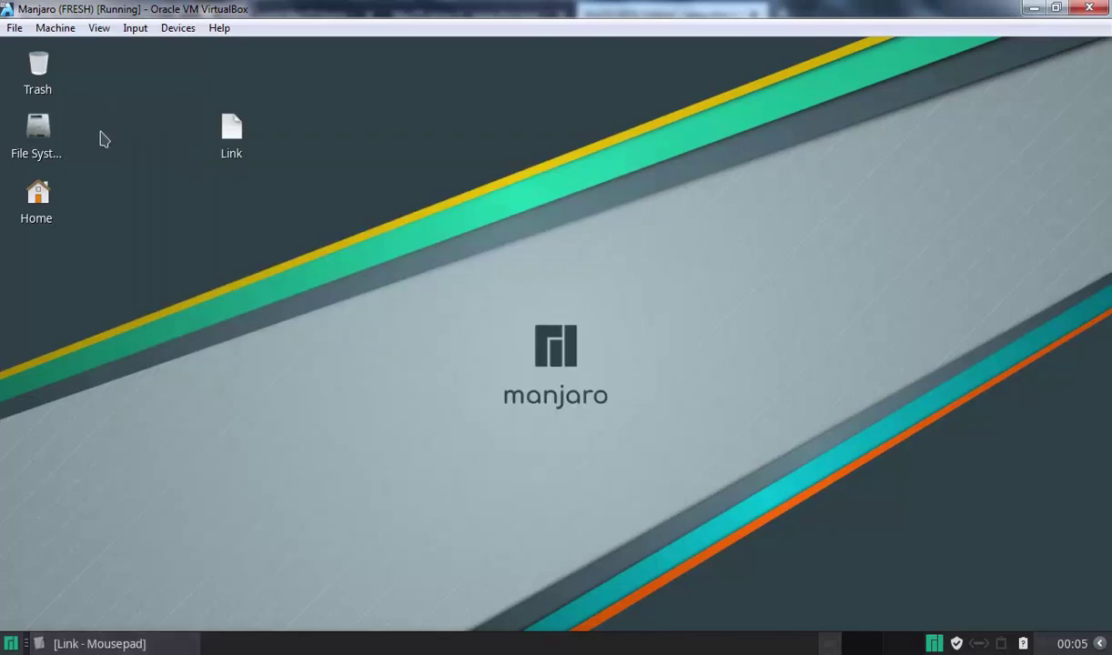
pyautogui.doubleClick(37, 132)
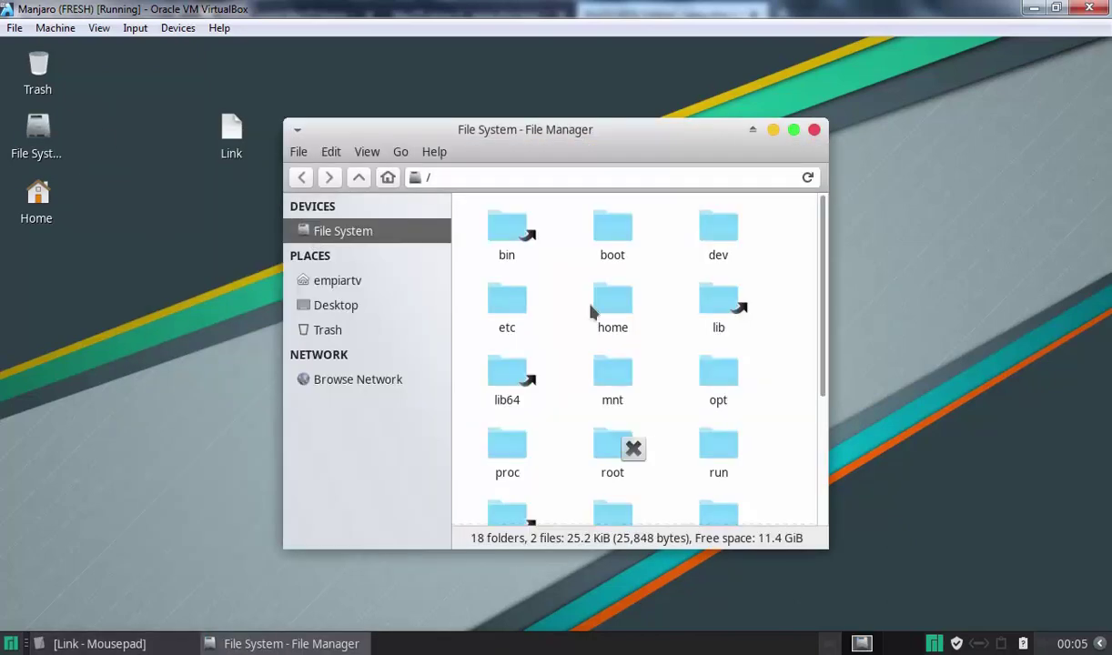